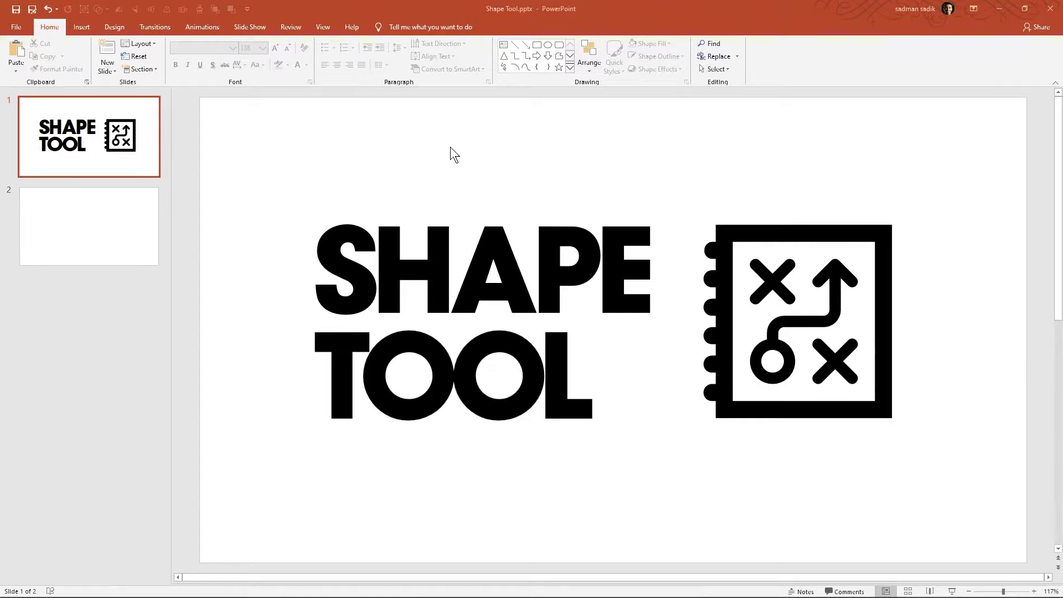
# Select the blank slide 2 of Shape Tool.pptx in the slides pane.
pyautogui.click(72, 233)
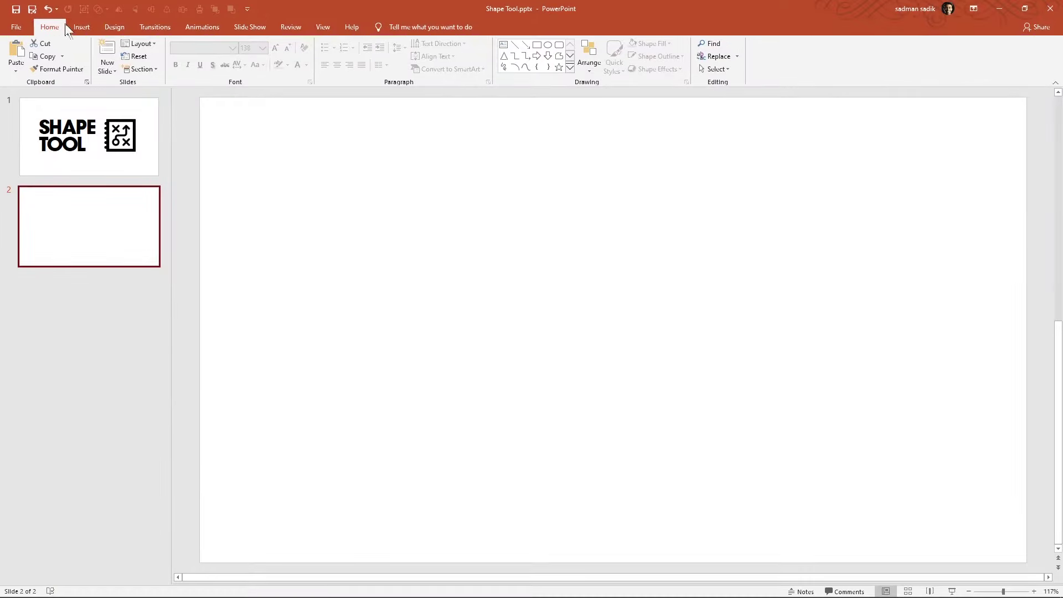
# Pick the Rectangle shape from Insert > Shapes and begin drawing it on slide 2.
pyautogui.click(72, 26)
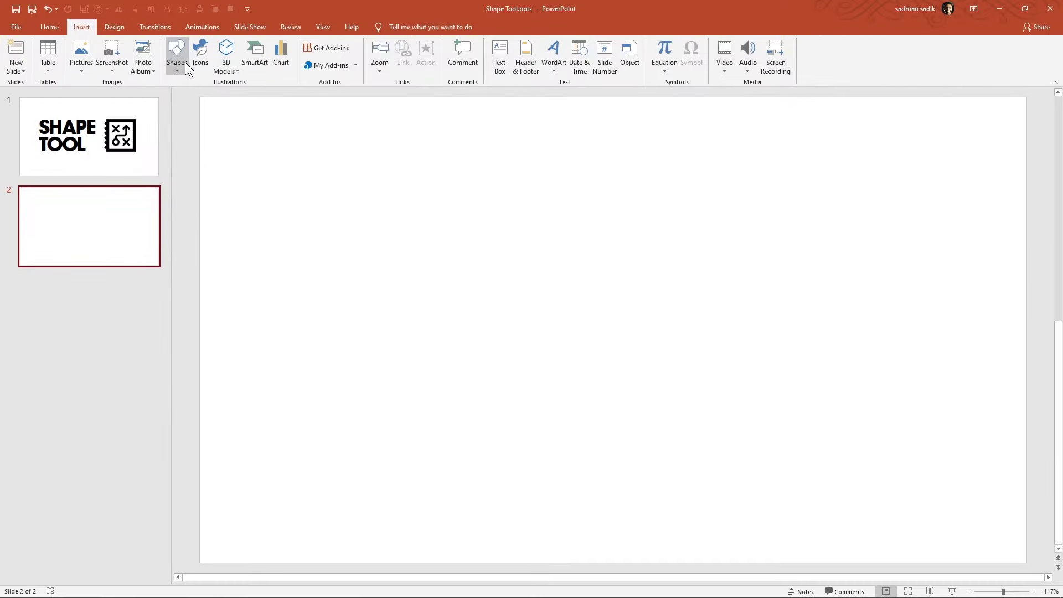
pyautogui.click(177, 55)
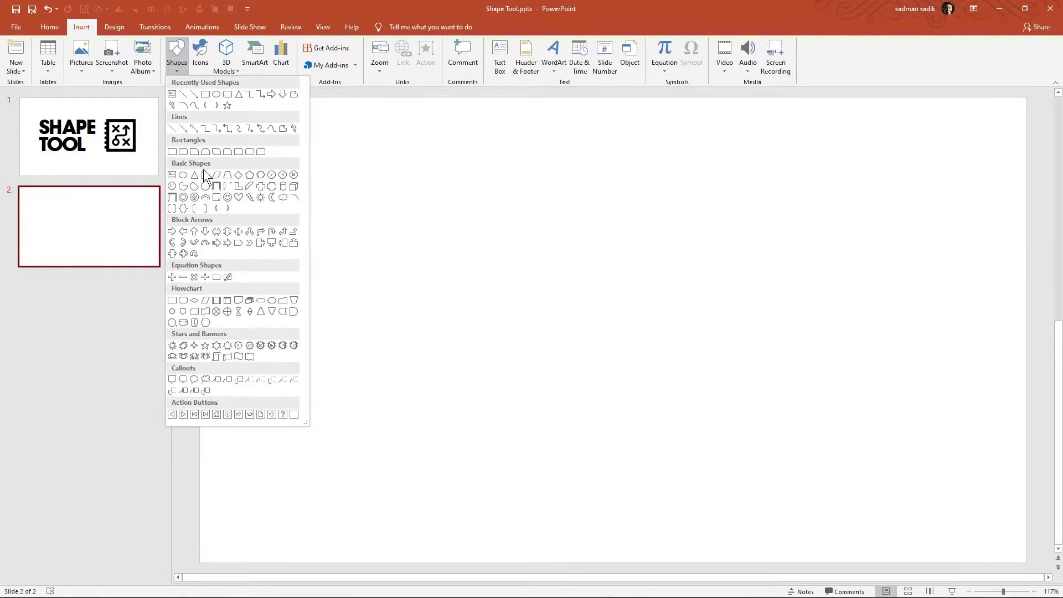
pyautogui.click(171, 153)
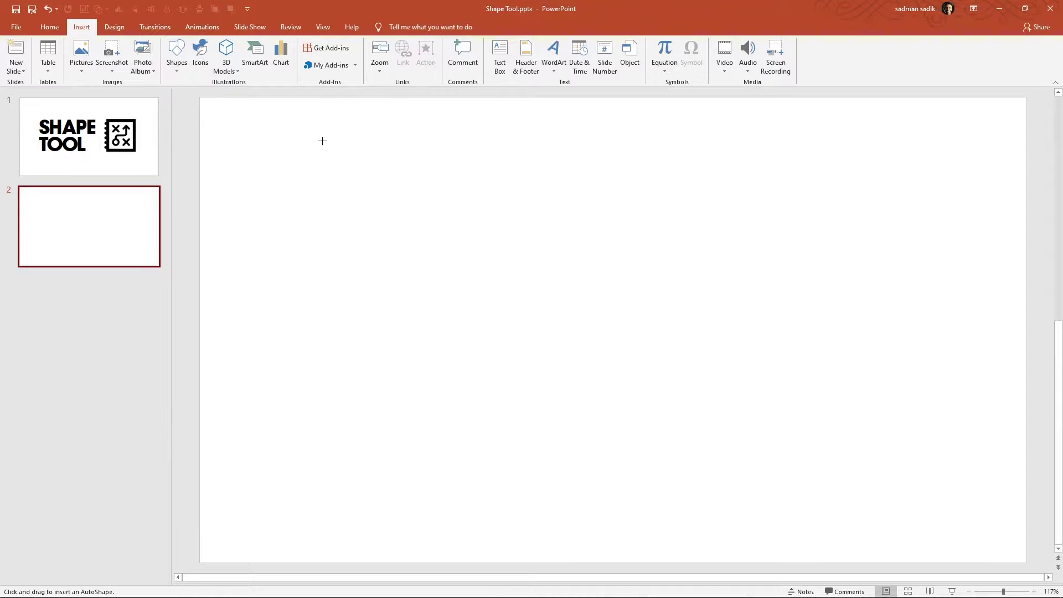
pyautogui.moveTo(322, 141); pyautogui.dragTo(323, 141)
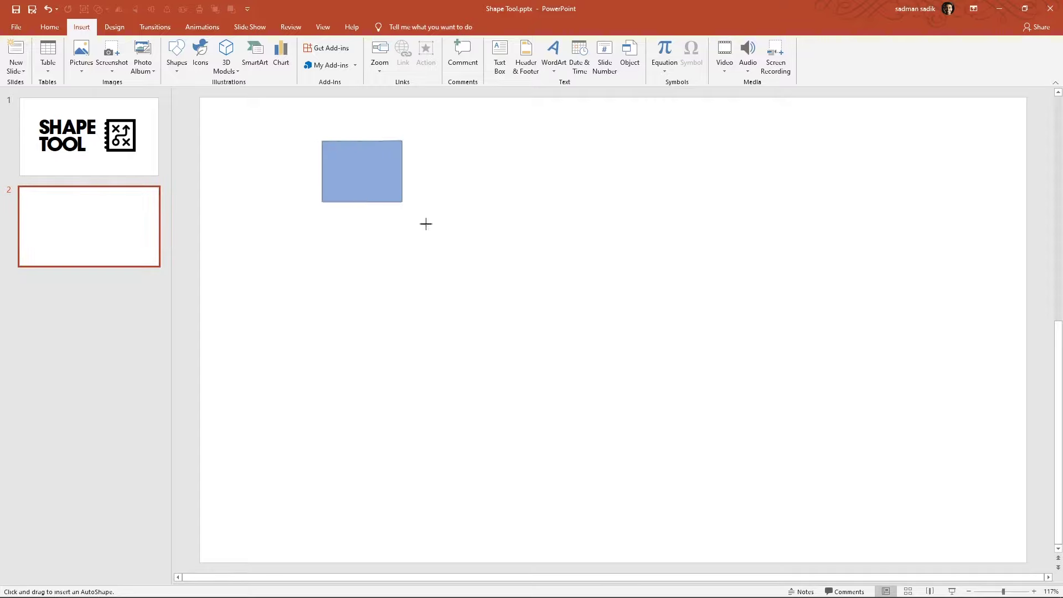
# Draw a blue rectangle 7.98" wide by 6.29" high, upright, on the slide's left part.
pyautogui.moveTo(322, 141); pyautogui.dragTo(886, 503)
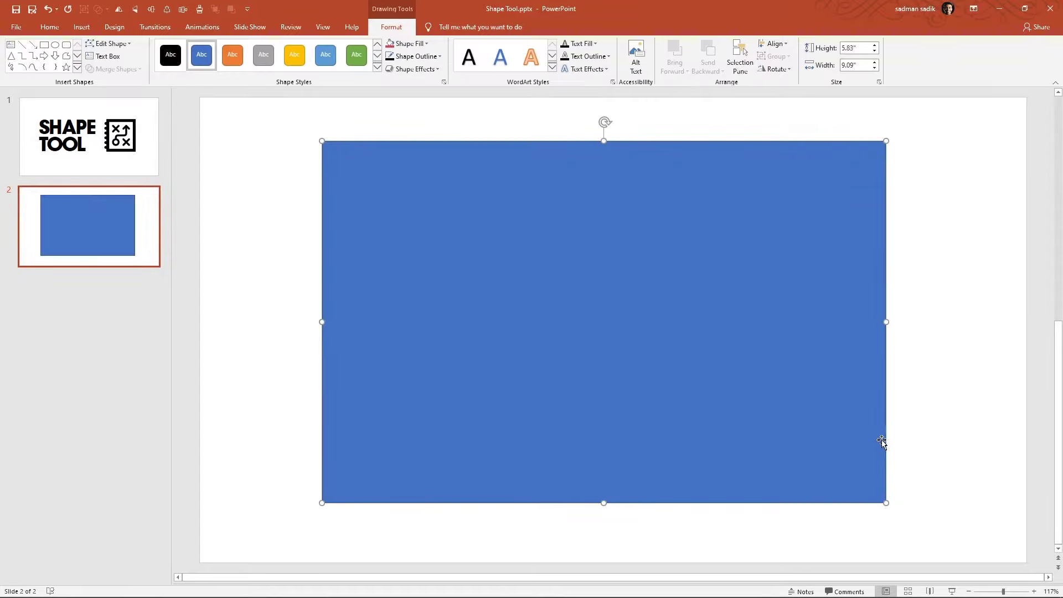
pyautogui.moveTo(857, 427); pyautogui.dragTo(769, 405)
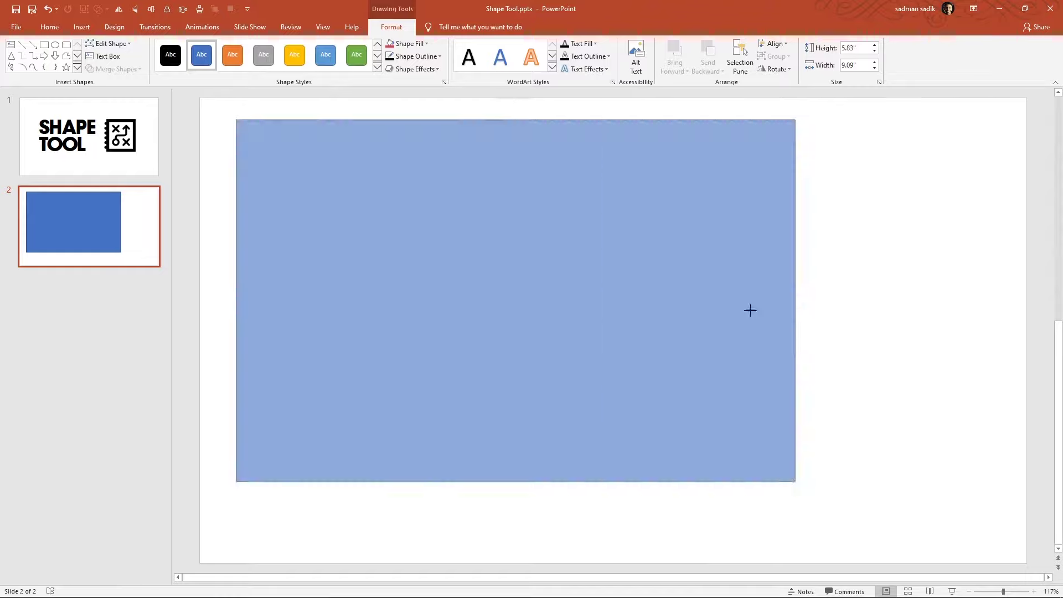
pyautogui.moveTo(751, 310); pyautogui.dragTo(708, 352)
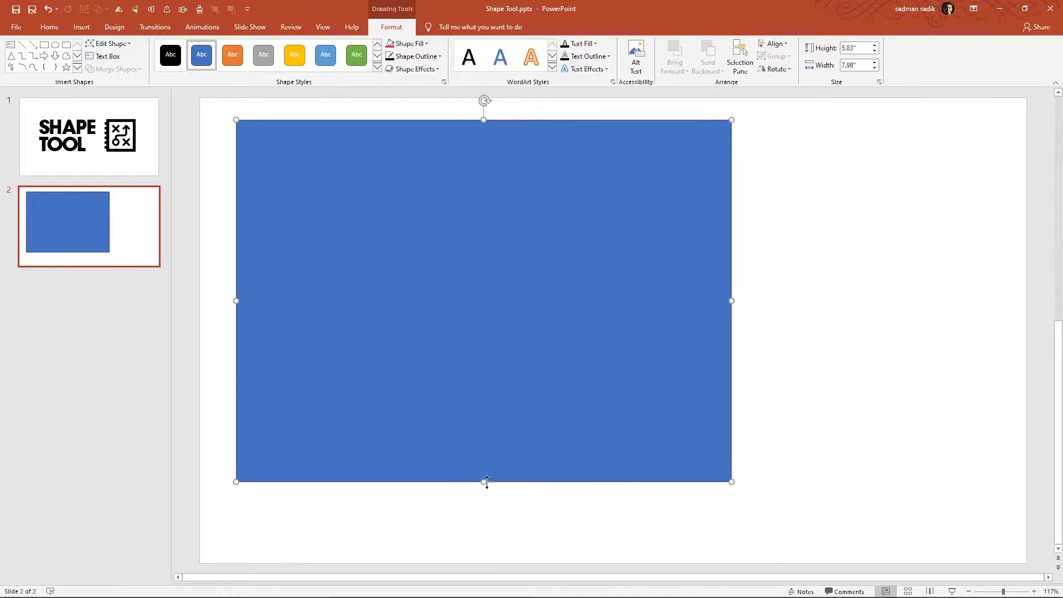
pyautogui.moveTo(487, 482); pyautogui.dragTo(495, 509)
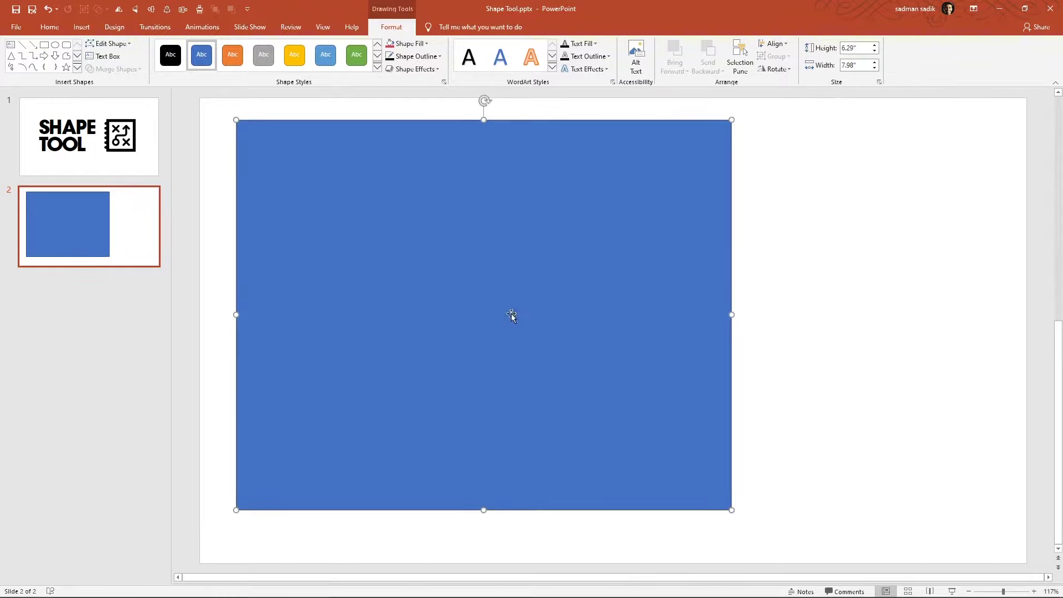
pyautogui.moveTo(514, 245); pyautogui.dragTo(523, 286)
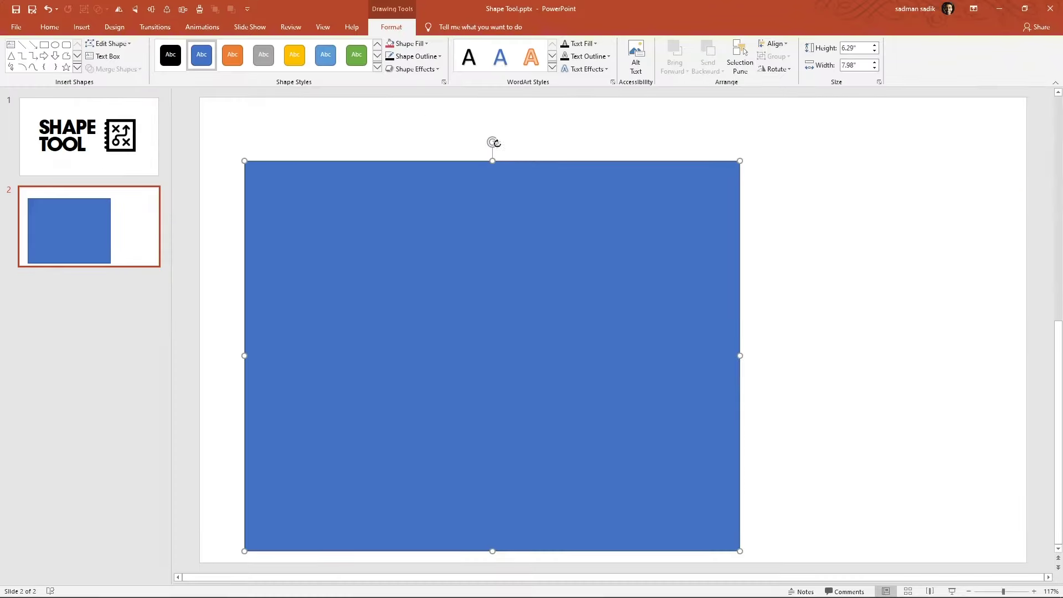
pyautogui.moveTo(496, 143); pyautogui.dragTo(484, 149)
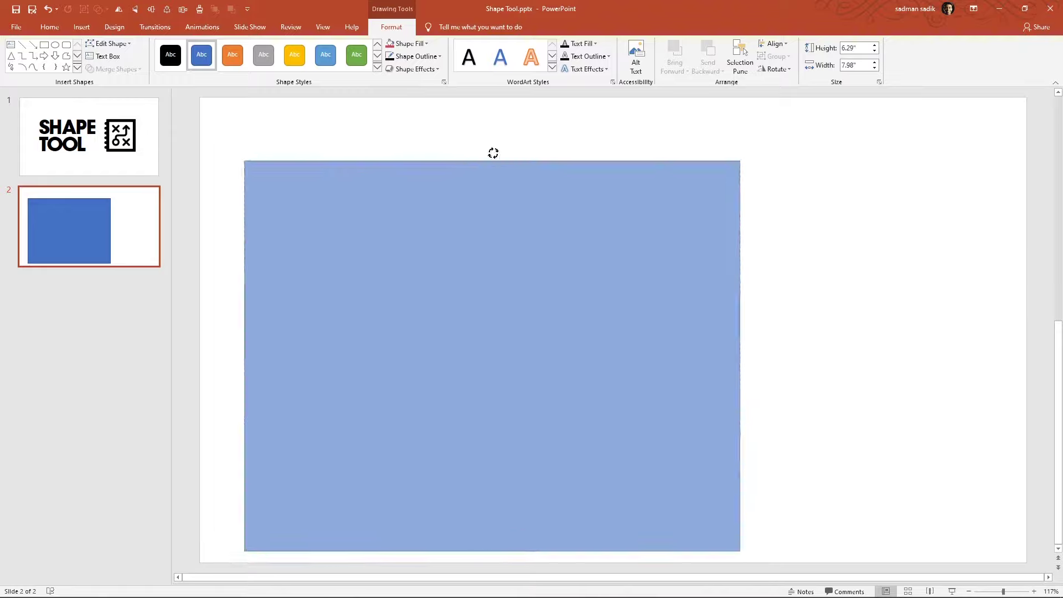
pyautogui.moveTo(484, 149); pyautogui.dragTo(494, 152)
pyautogui.moveTo(517, 325); pyautogui.dragTo(486, 317)
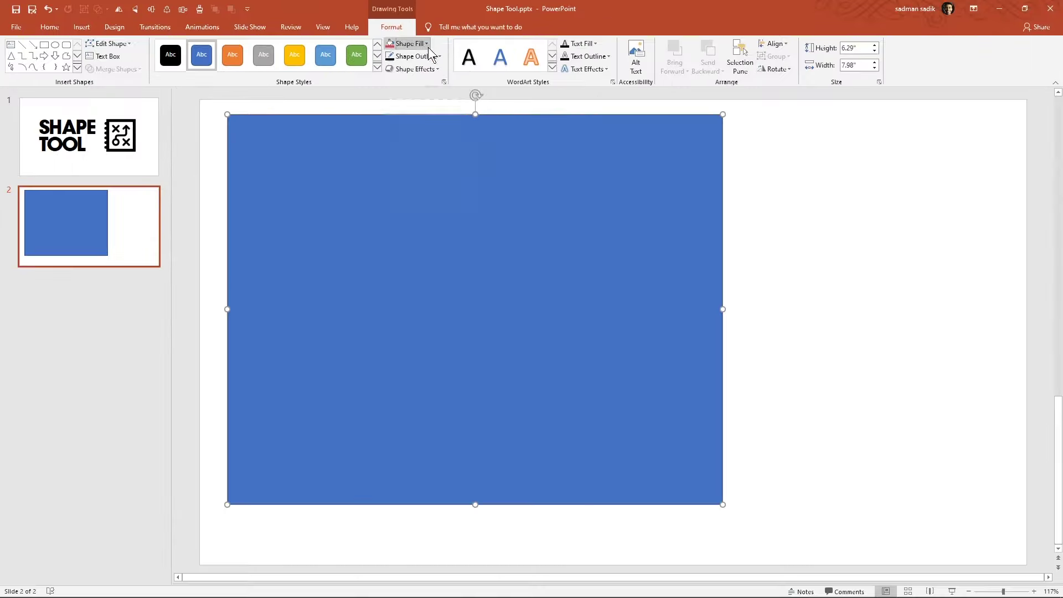
# Fill the rectangle with the light gold (yellow) theme colour.
pyautogui.click(427, 47)
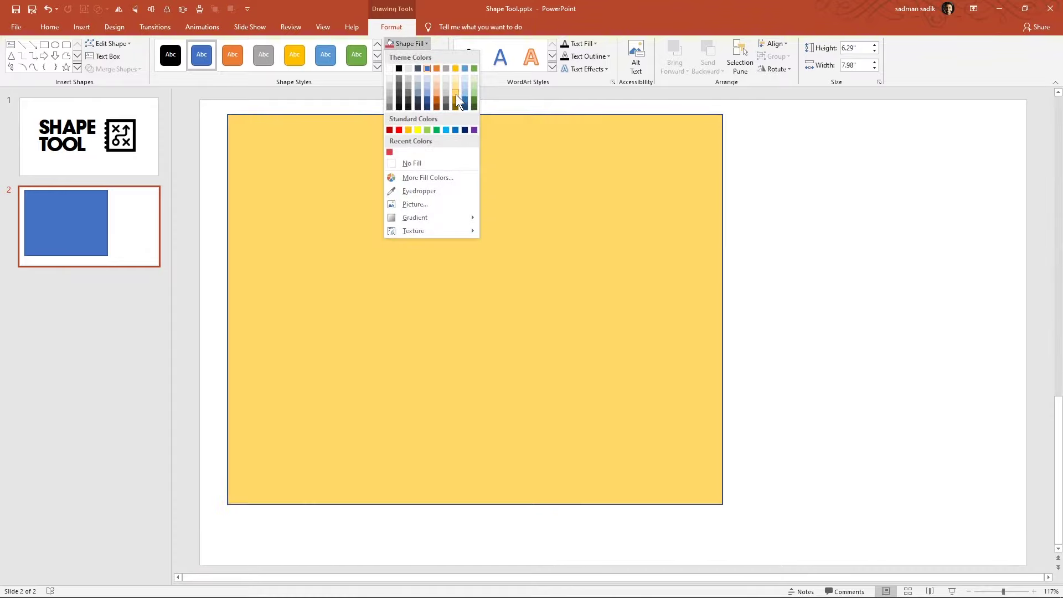
pyautogui.click(457, 94)
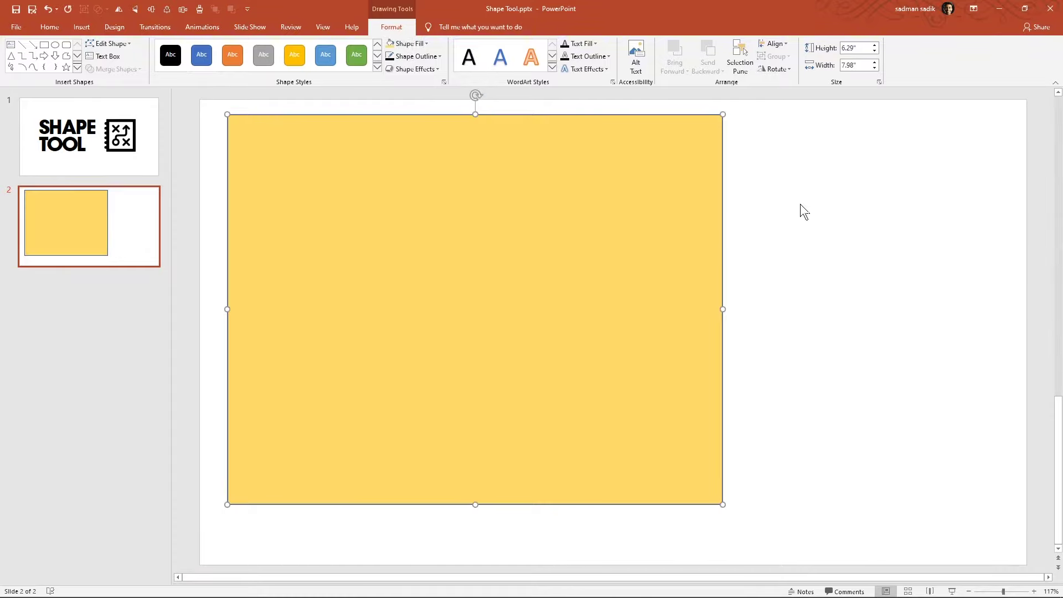
pyautogui.click(752, 155)
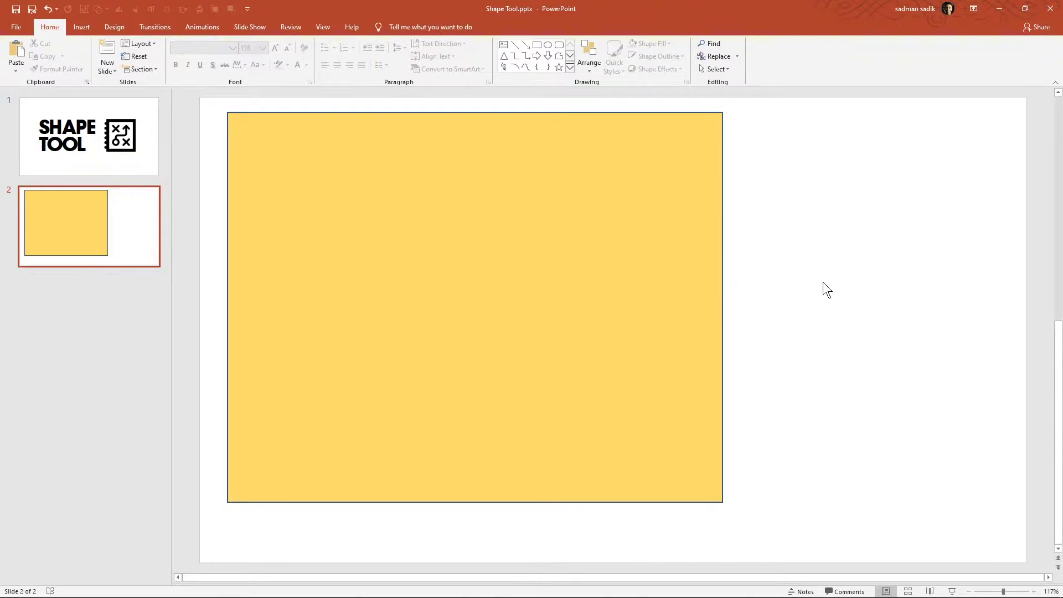
# Give the rectangle a purple, 6 pt, dashed outline.
pyautogui.click(410, 188)
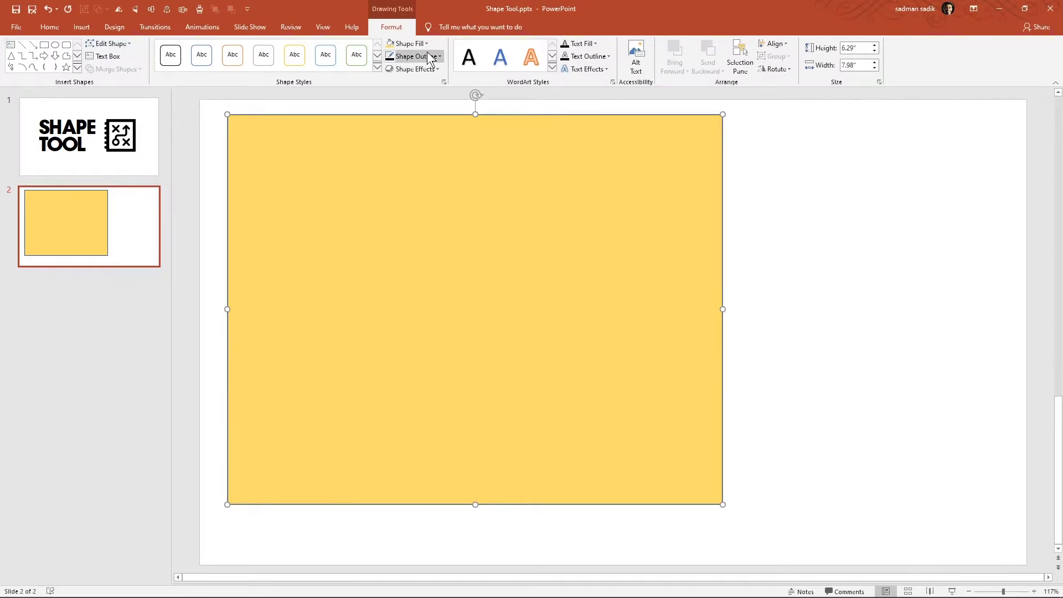
pyautogui.click(427, 52)
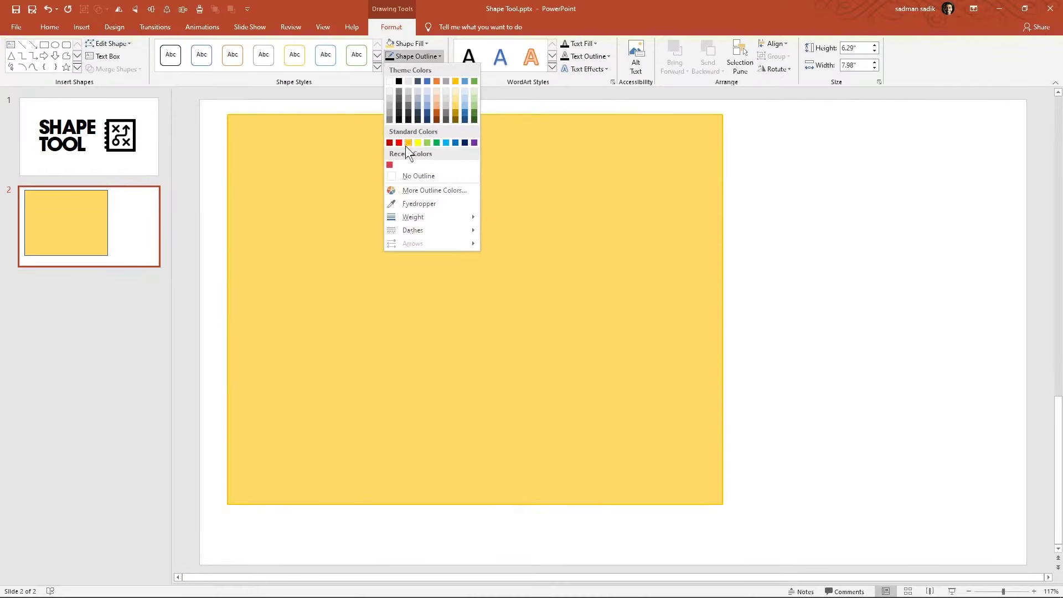
pyautogui.click(474, 142)
pyautogui.click(441, 57)
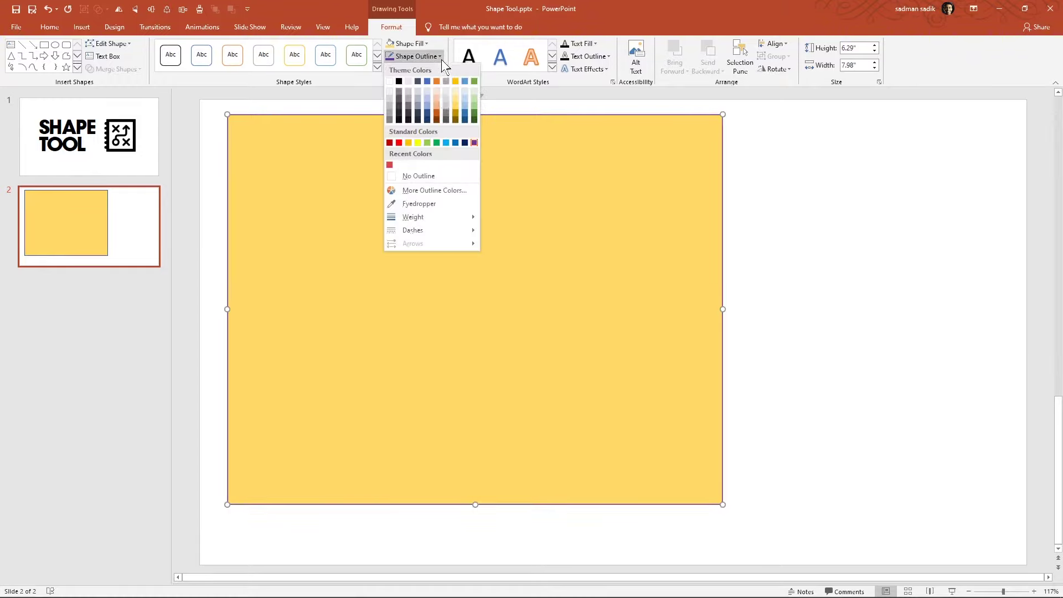
pyautogui.moveTo(414, 218)
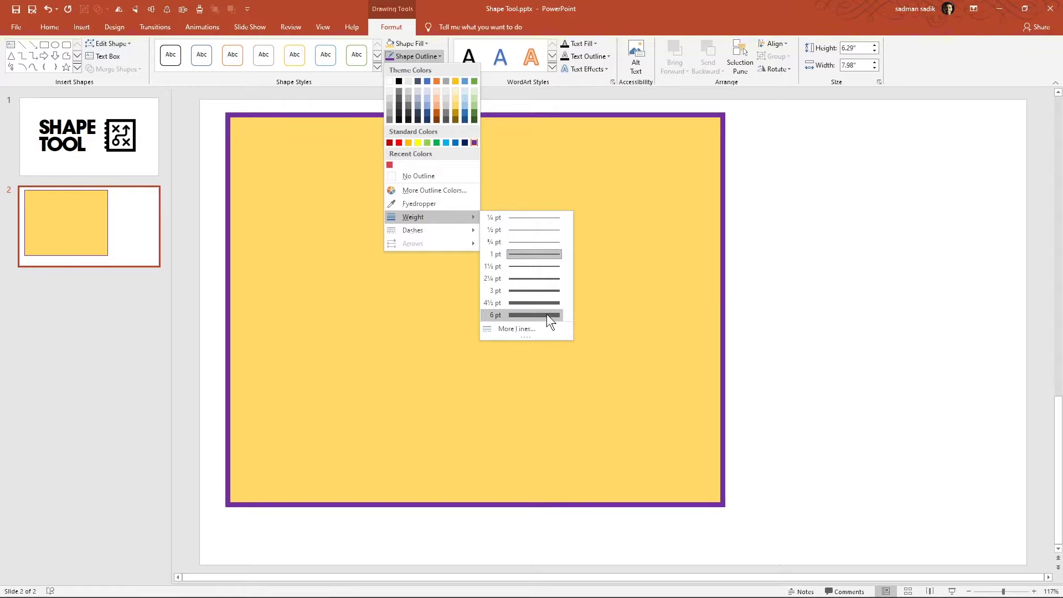
pyautogui.click(547, 315)
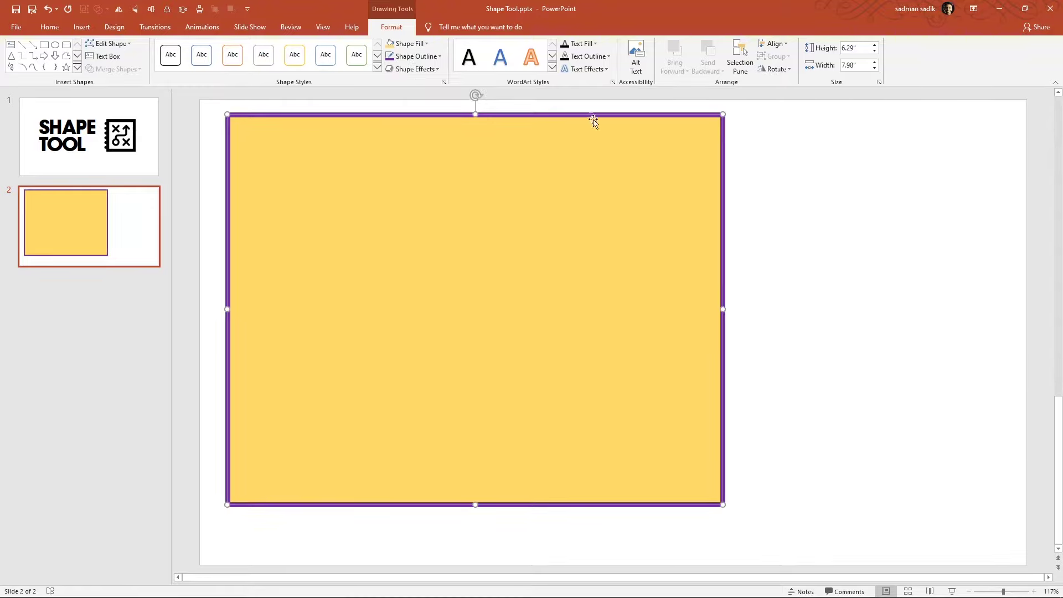
pyautogui.click(441, 57)
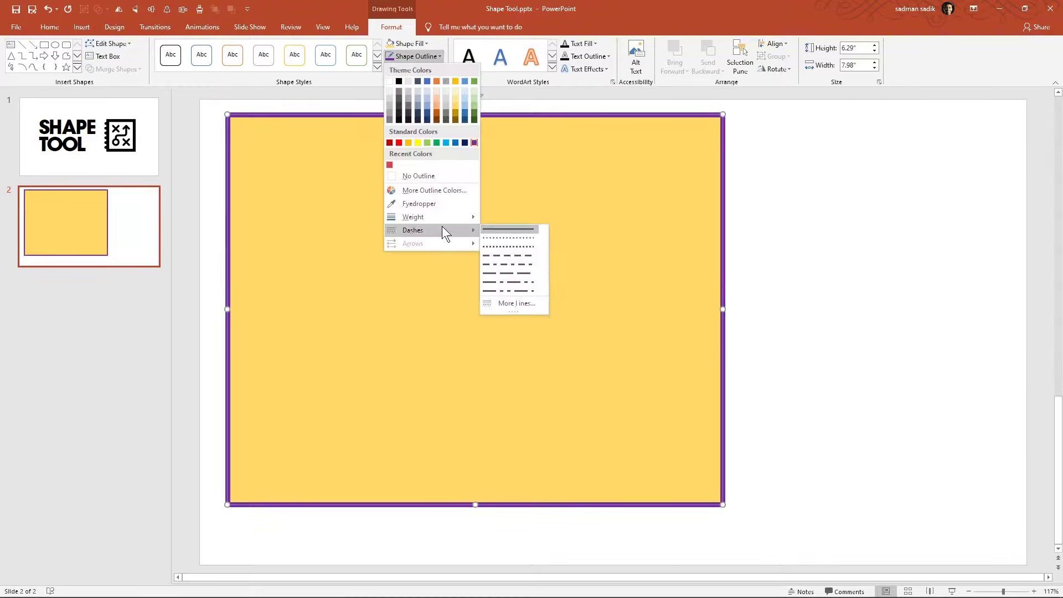
pyautogui.moveTo(413, 231)
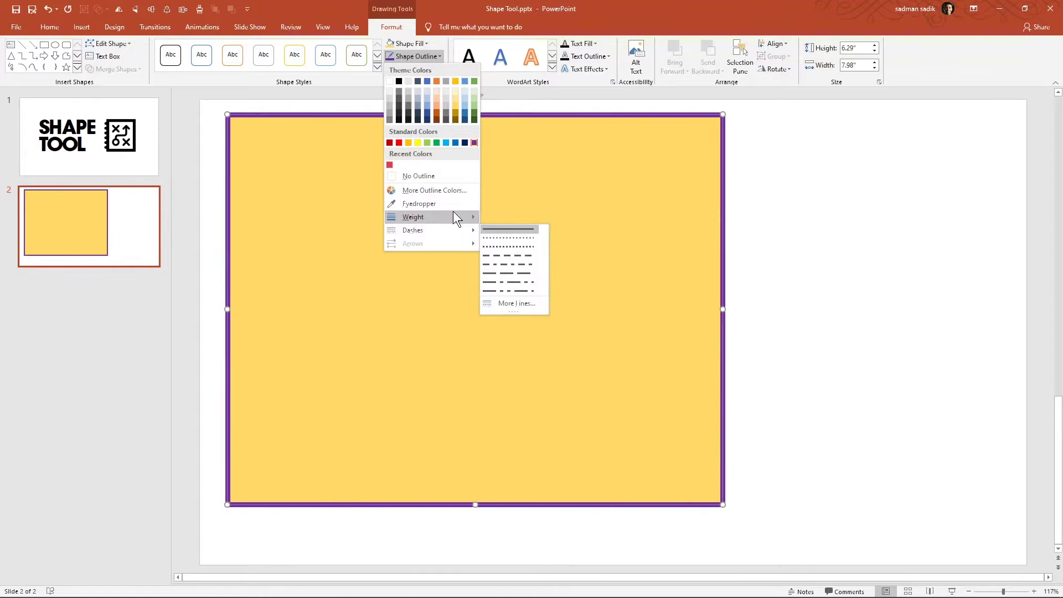
pyautogui.click(522, 246)
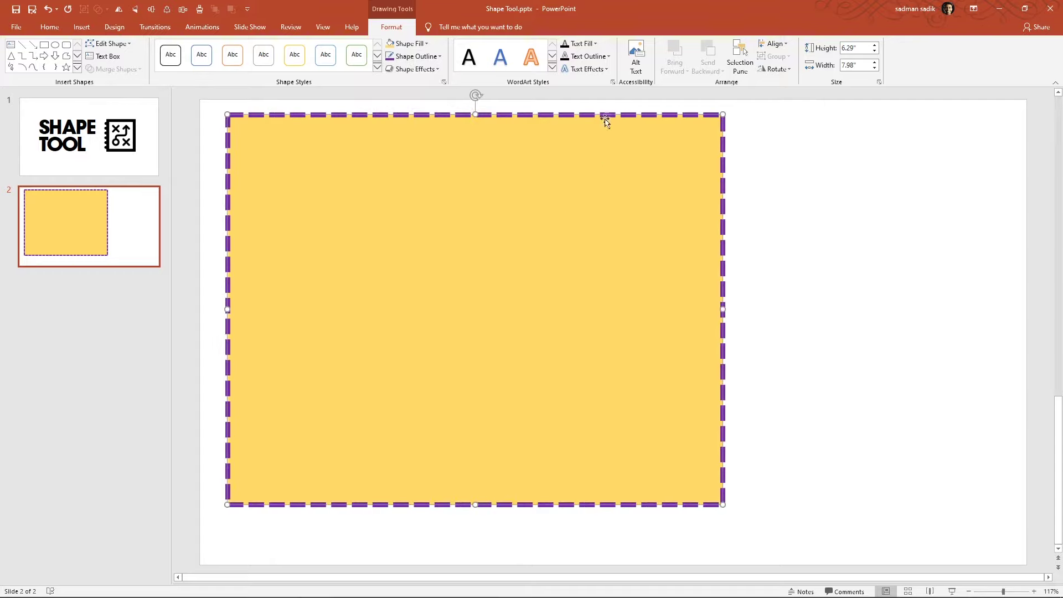
# Nudge the rectangle slightly down and right, then reselect it.
pyautogui.moveTo(608, 115); pyautogui.dragTo(623, 140)
pyautogui.click(780, 151)
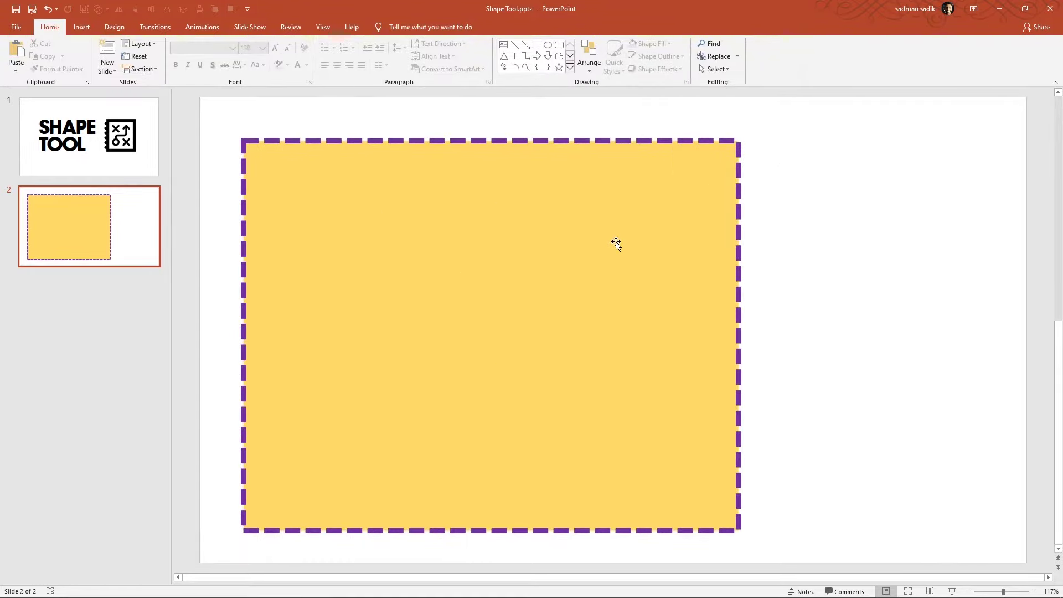
pyautogui.click(498, 190)
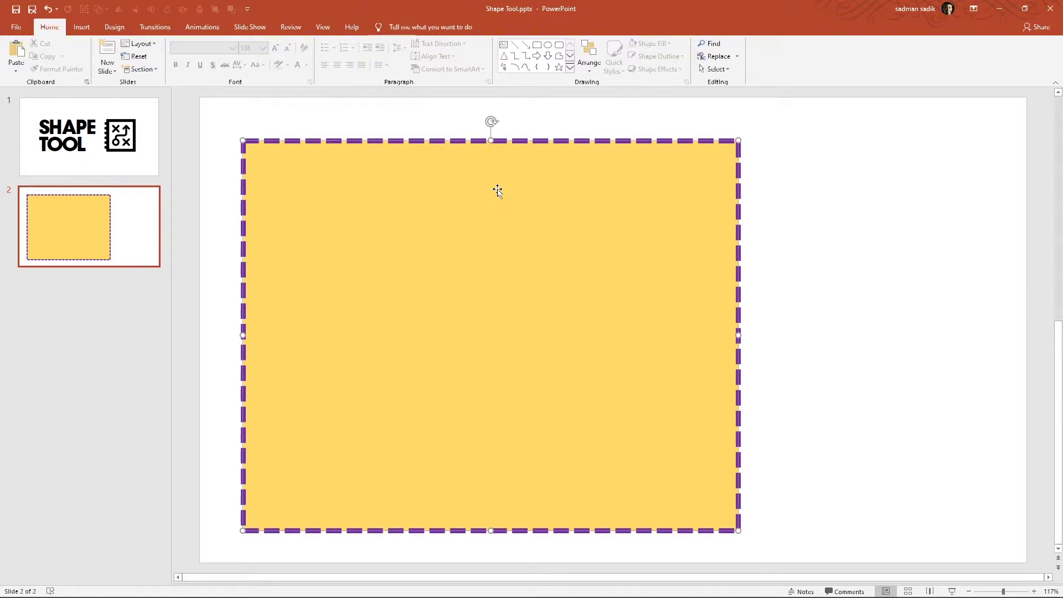
# Set the rectangle's fill to orange from its shortcut mini toolbar.
pyautogui.rightClick(567, 208)
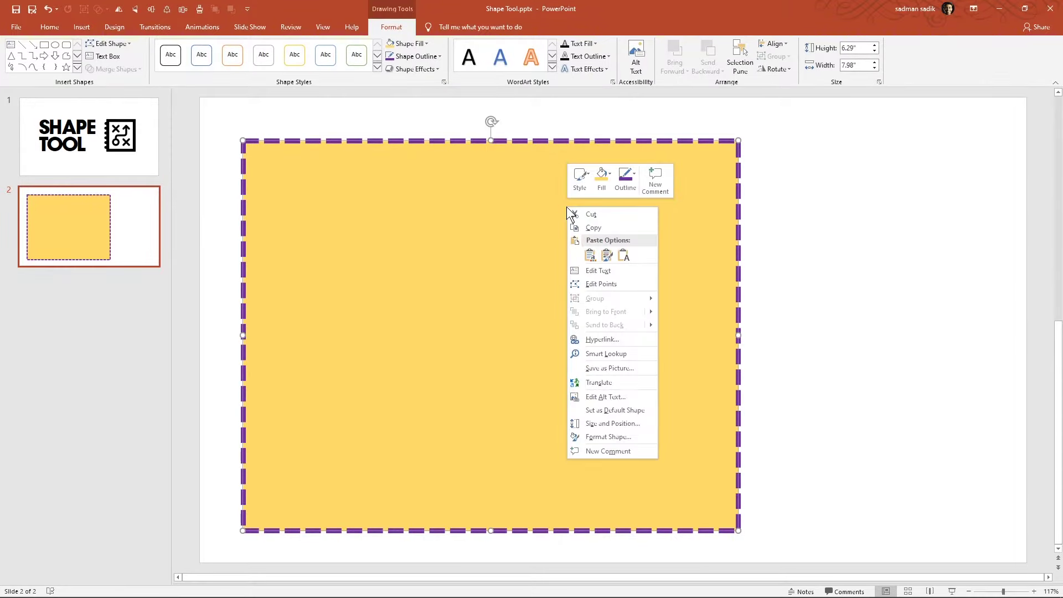
pyautogui.click(599, 184)
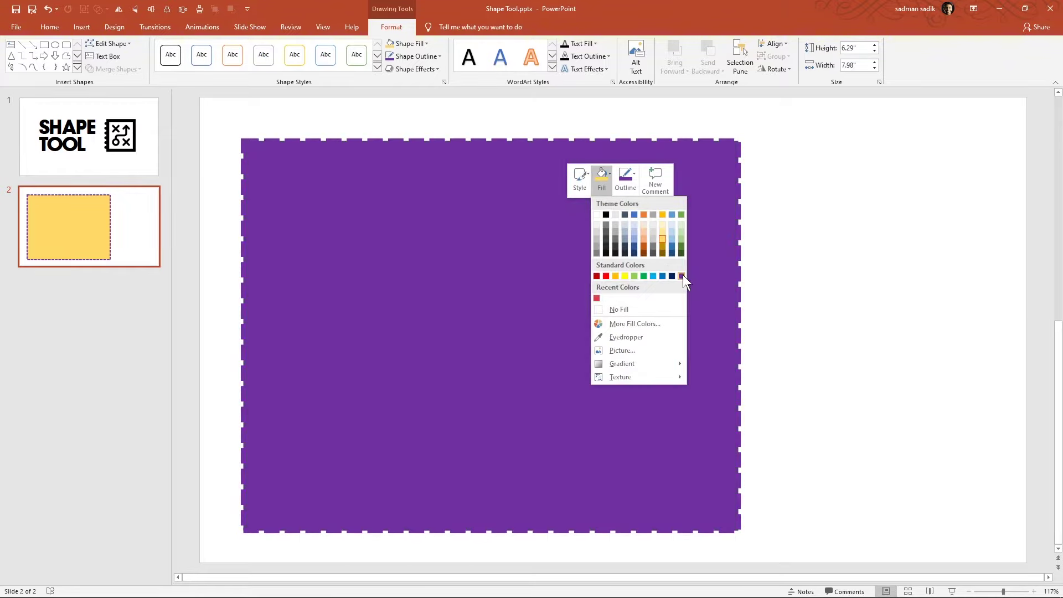
pyautogui.click(614, 277)
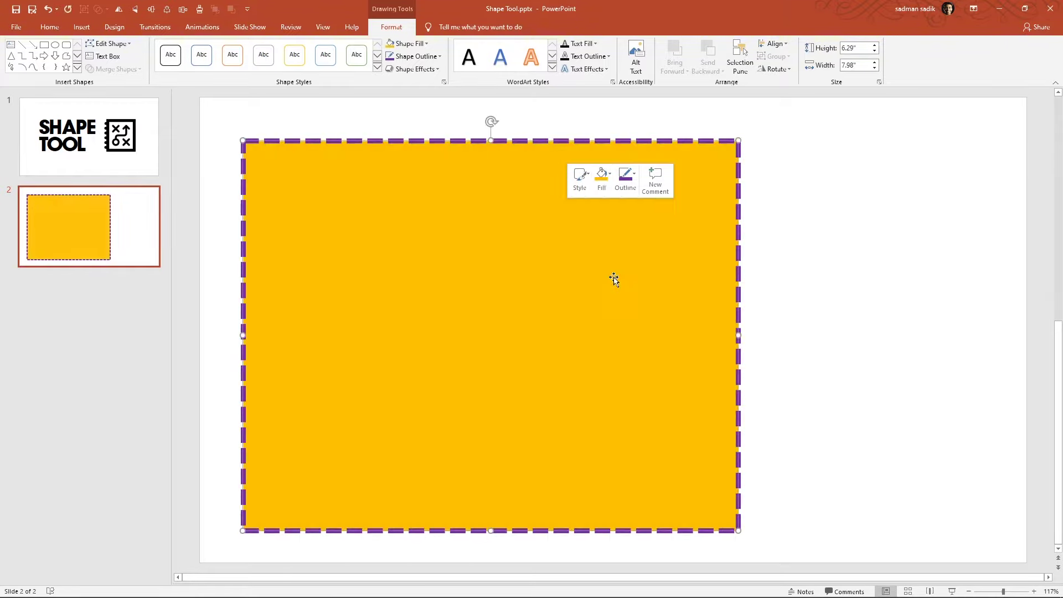
# Change the outline to a thicker, solid light tan line.
pyautogui.click(625, 186)
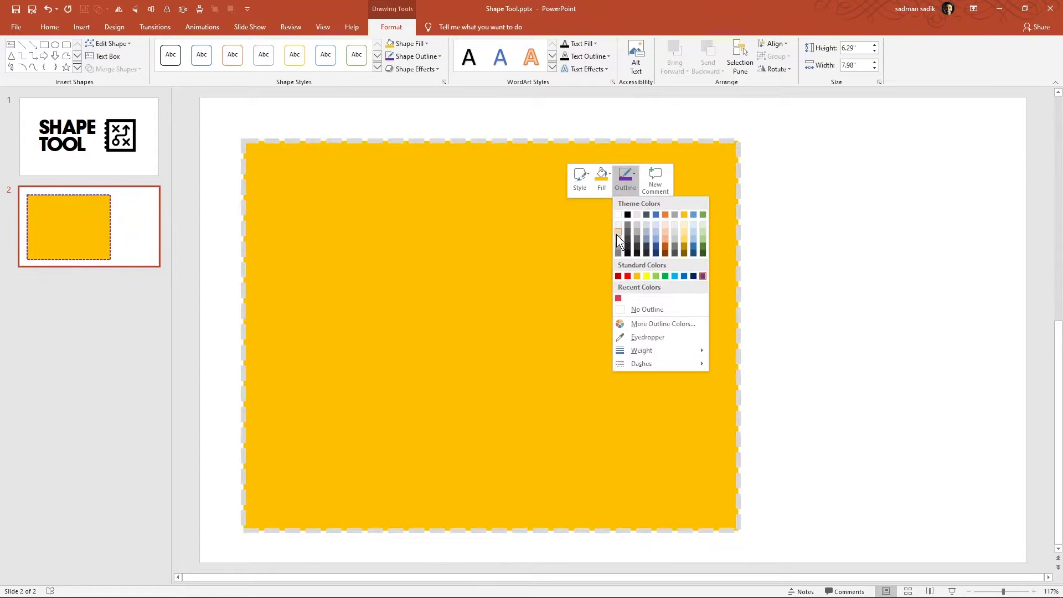
pyautogui.click(617, 234)
pyautogui.click(620, 181)
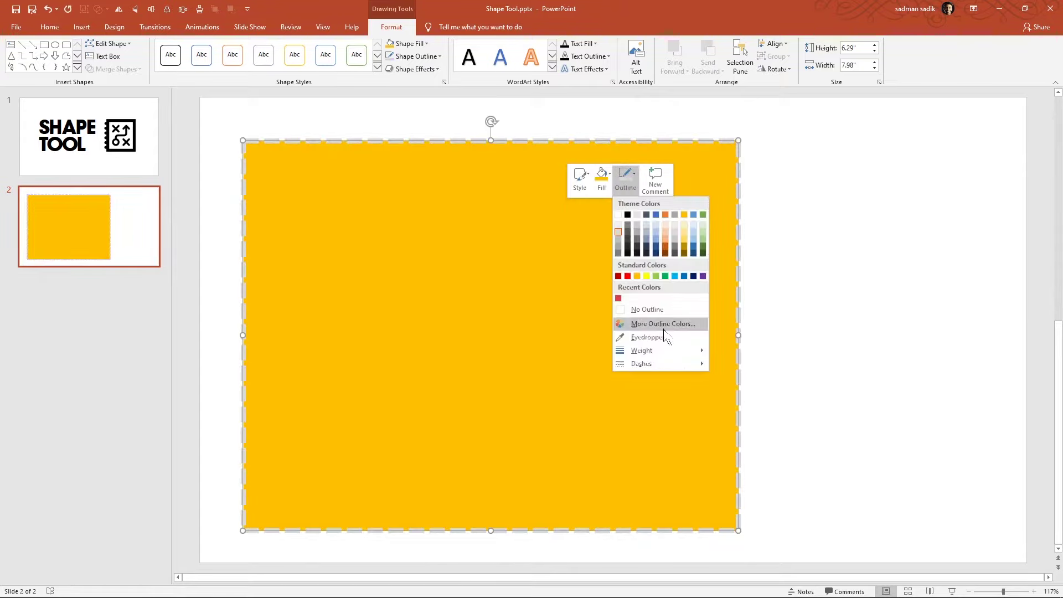
pyautogui.moveTo(642, 351)
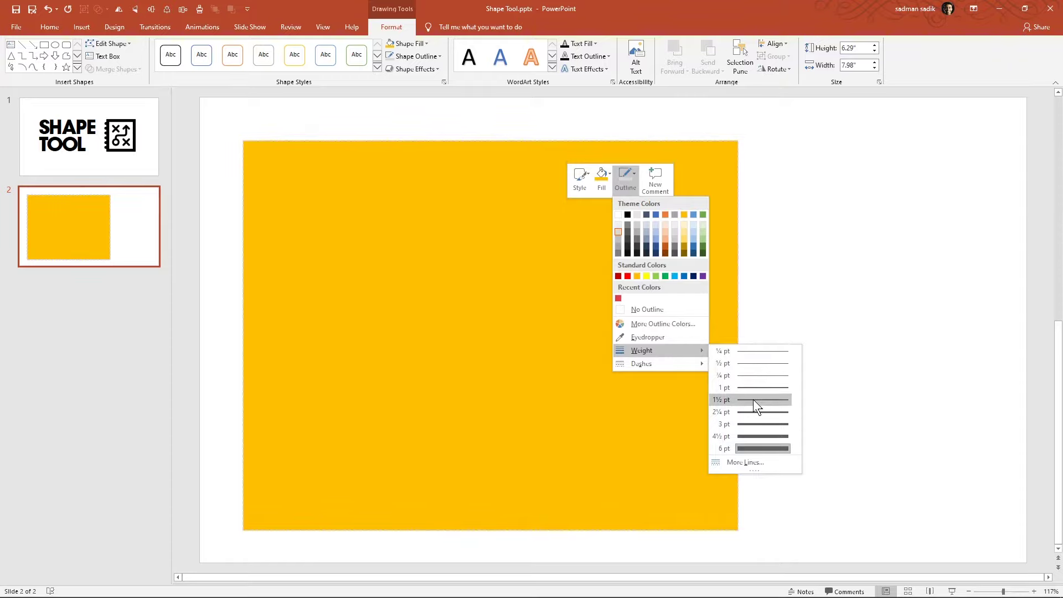
pyautogui.click(759, 438)
pyautogui.click(632, 183)
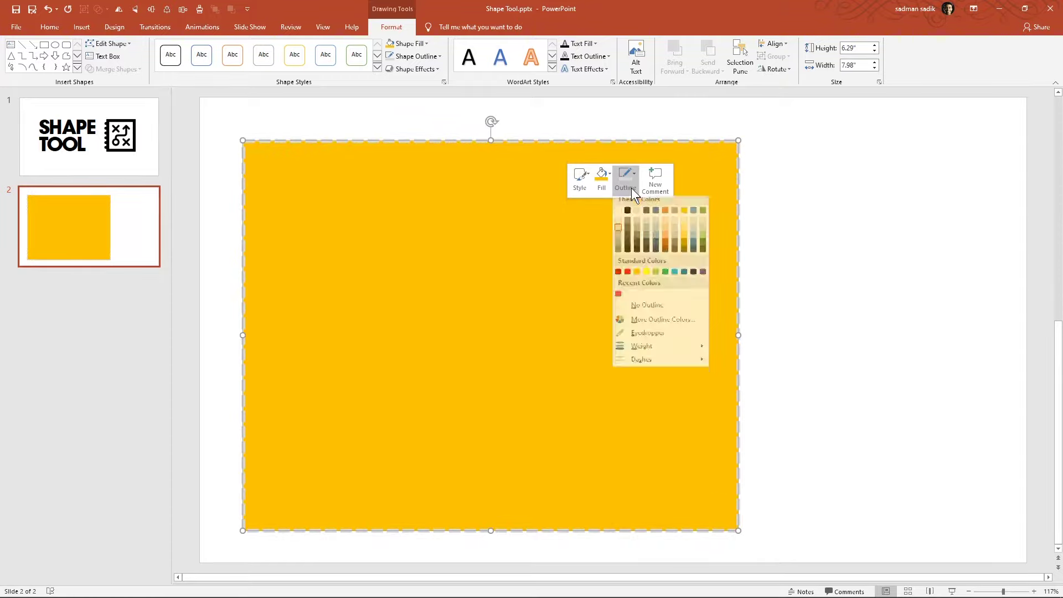
pyautogui.click(735, 363)
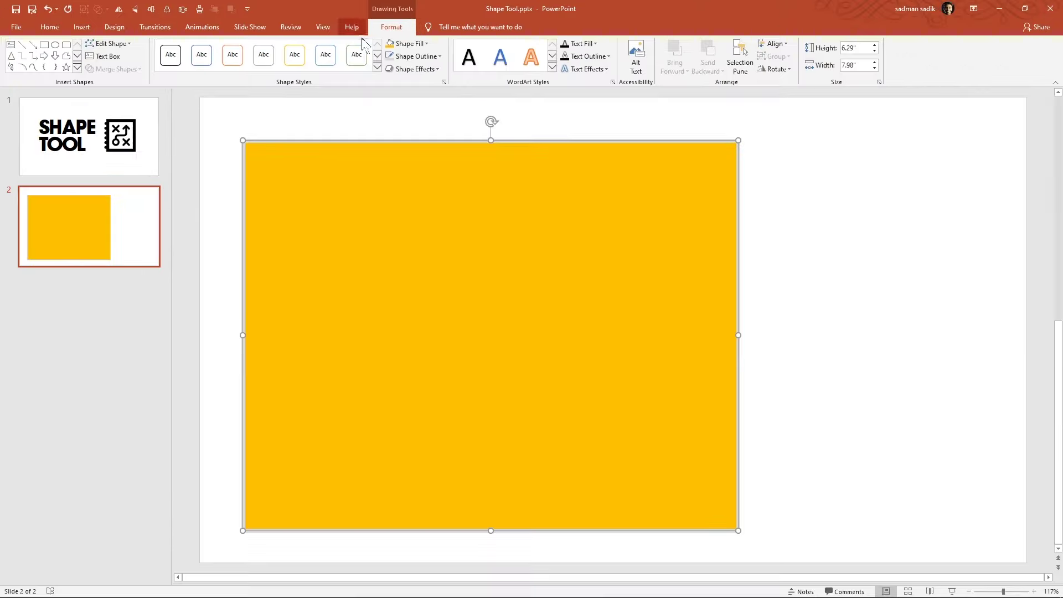
# Apply the Gradient Fill - Gold, Accent 4, No Outline style and shift the rectangle right.
pyautogui.click(376, 65)
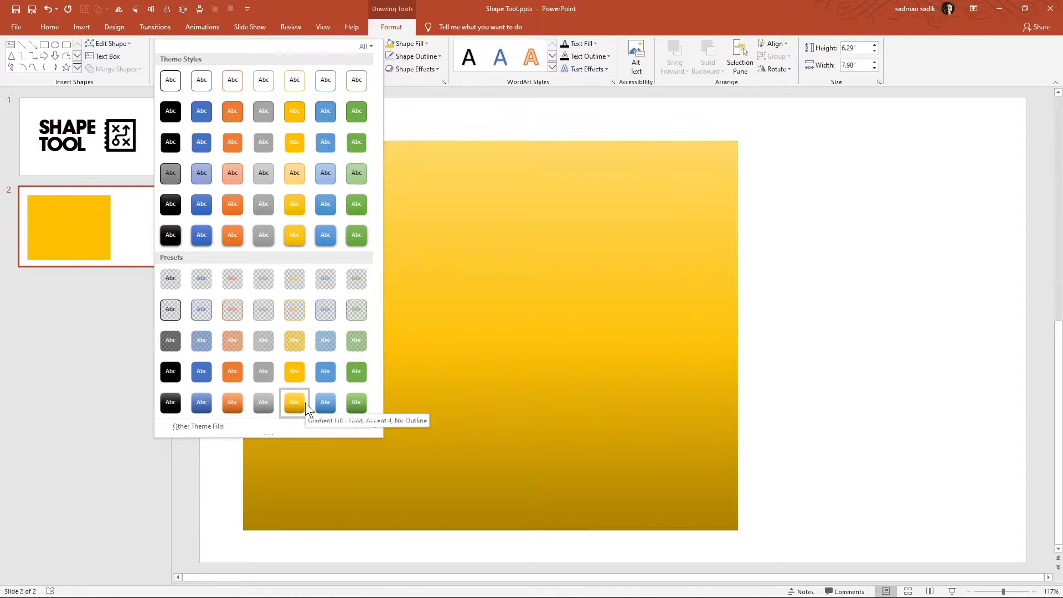
pyautogui.click(304, 403)
pyautogui.moveTo(446, 241); pyautogui.dragTo(507, 235)
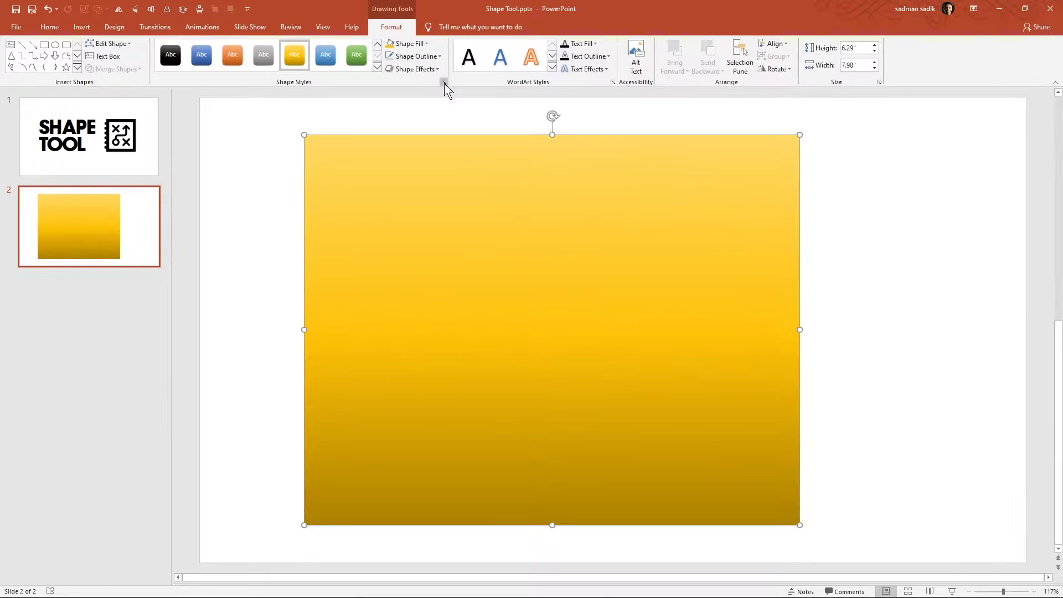
# In the Format Shape pane, give the rectangle a dark gray solid fill.
pyautogui.click(445, 83)
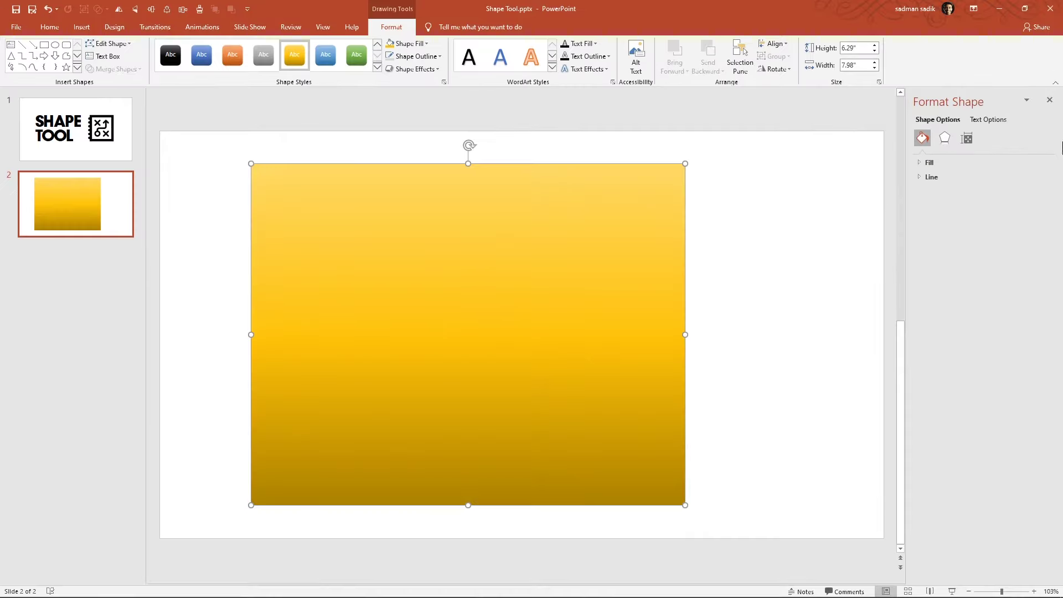
pyautogui.click(942, 163)
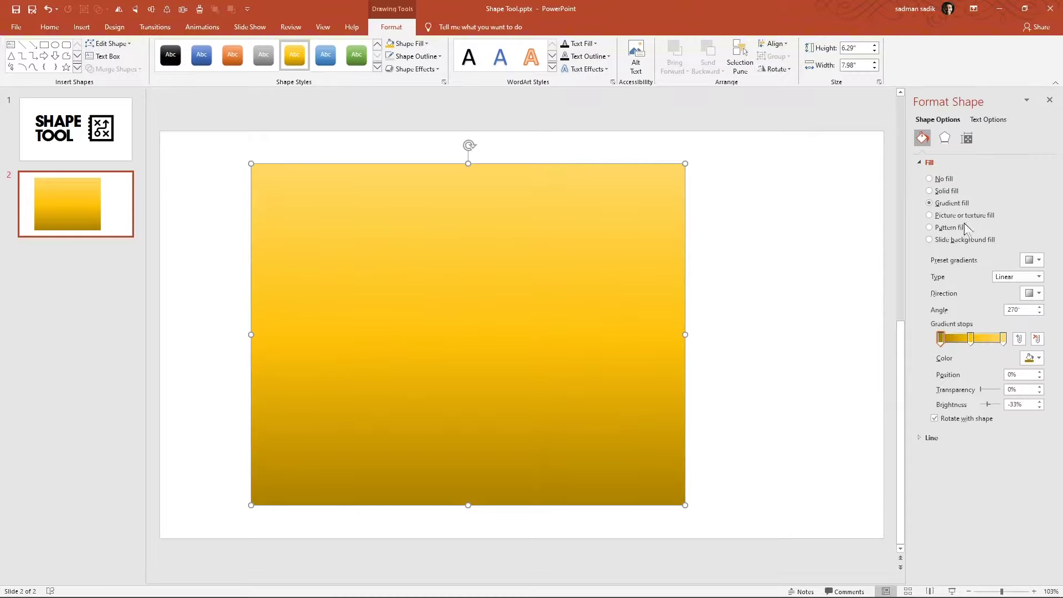
pyautogui.click(942, 192)
pyautogui.click(1032, 259)
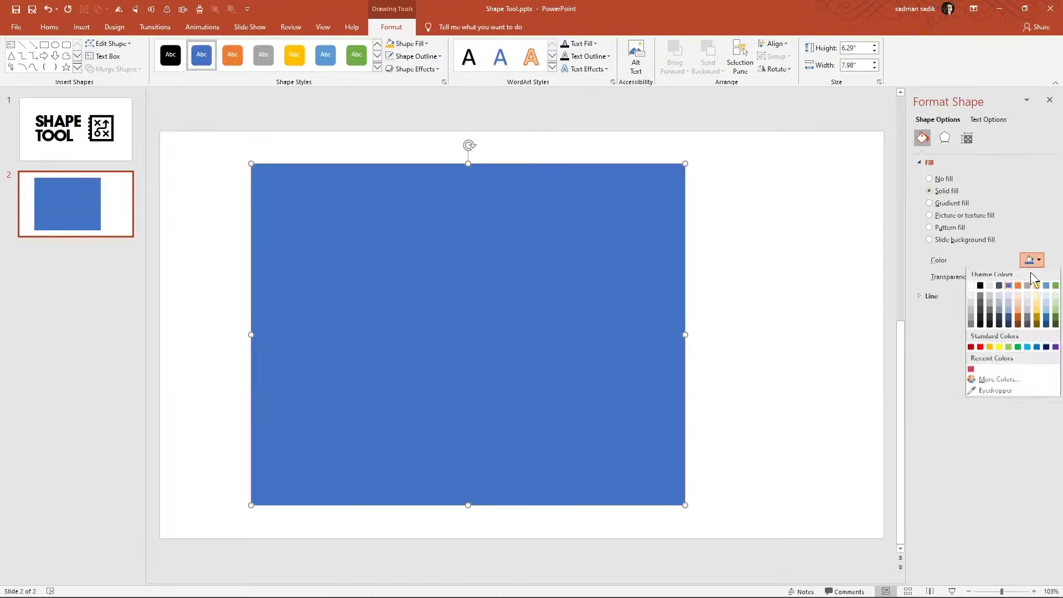
pyautogui.click(990, 318)
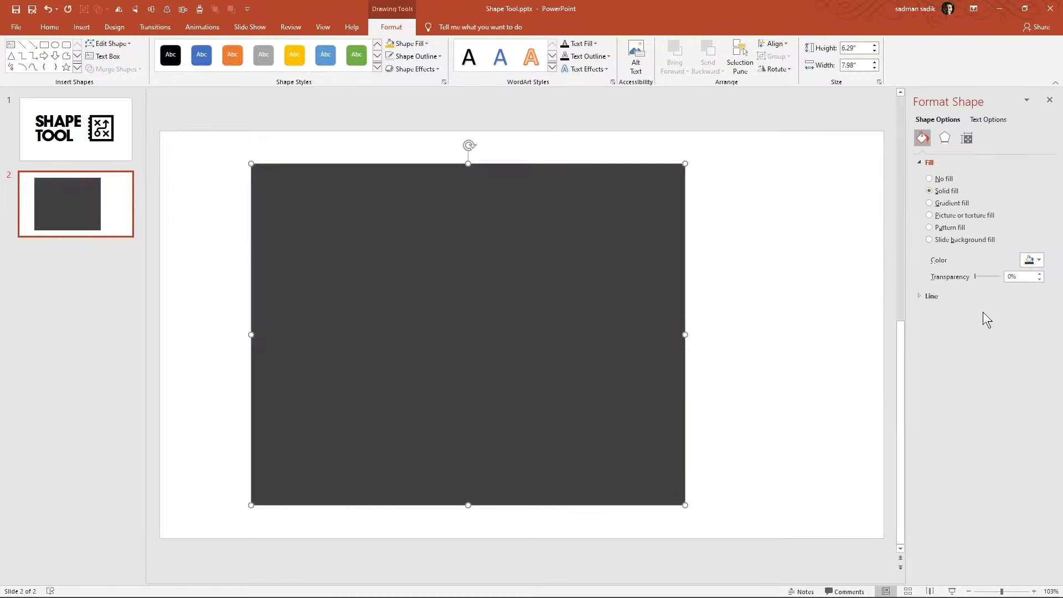
# Try a purple-to-blue gradient fill, then switch to a papyrus texture fill.
pyautogui.click(949, 204)
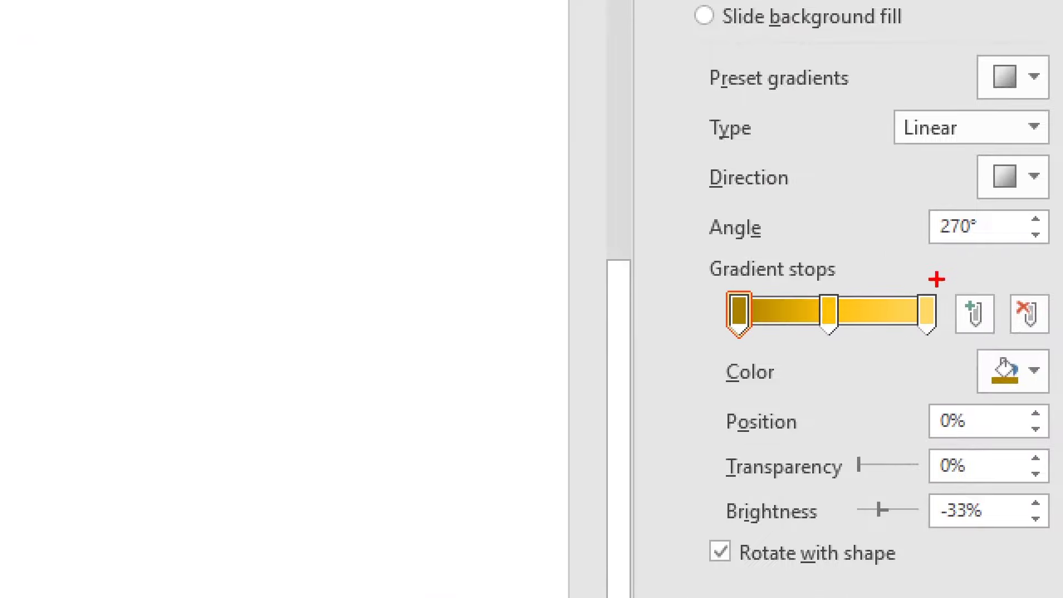
pyautogui.click(931, 328)
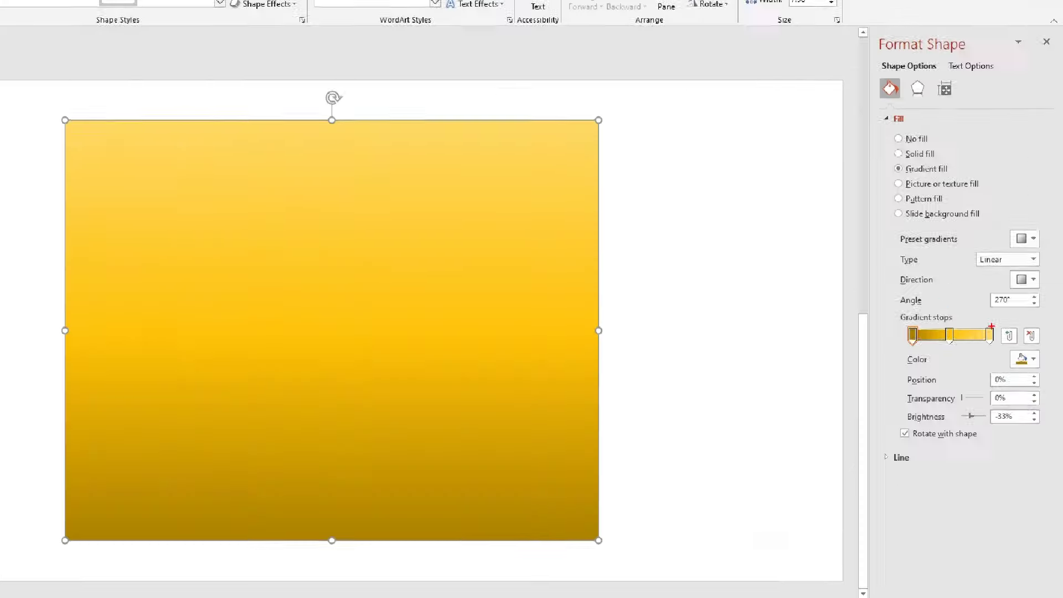
pyautogui.click(1030, 358)
pyautogui.click(1056, 448)
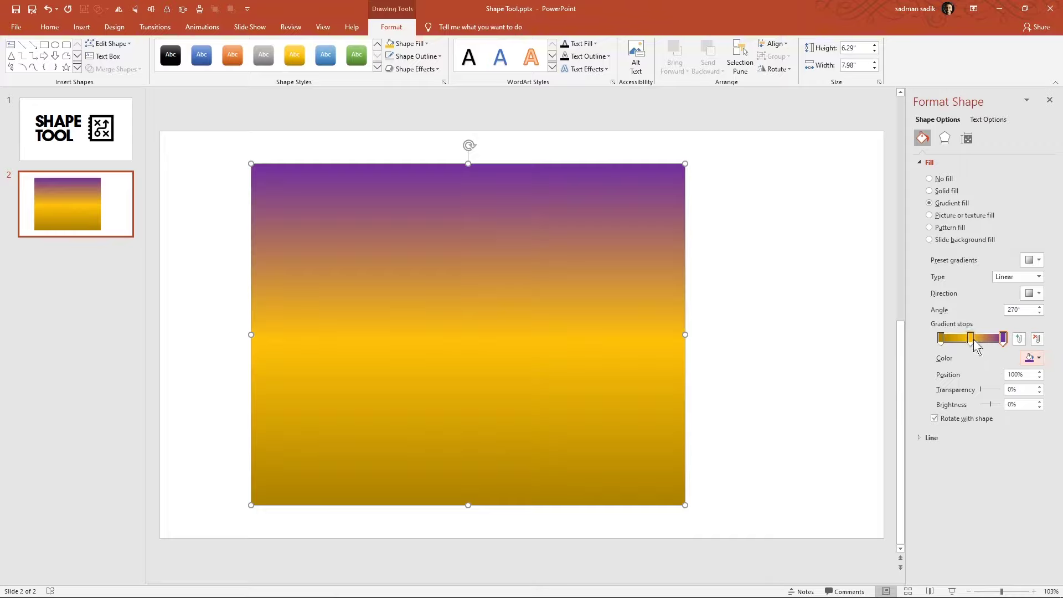
pyautogui.moveTo(971, 339); pyautogui.dragTo(941, 339)
pyautogui.click(1030, 358)
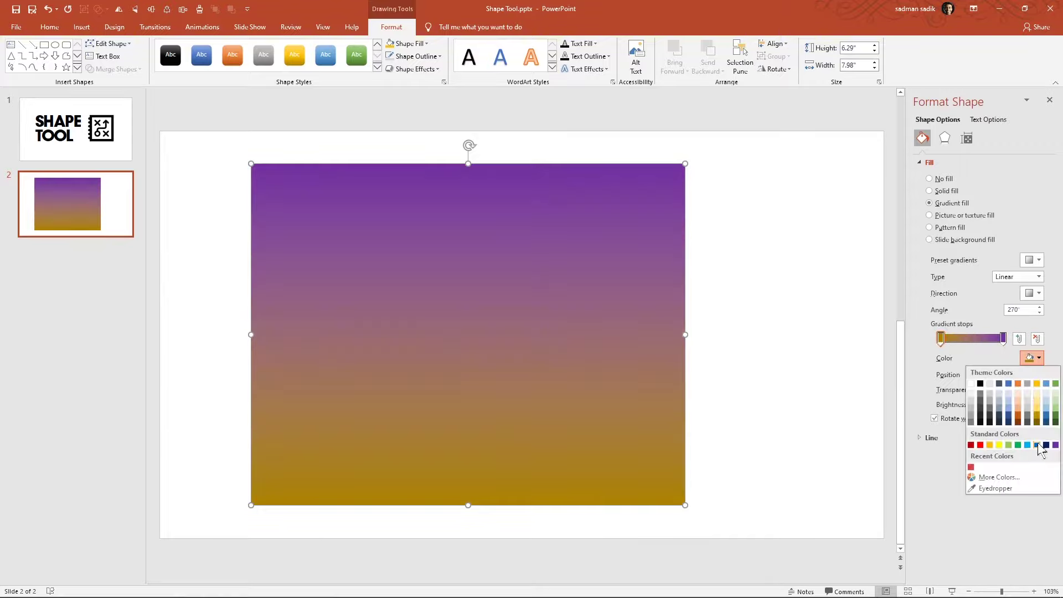
pyautogui.click(1037, 445)
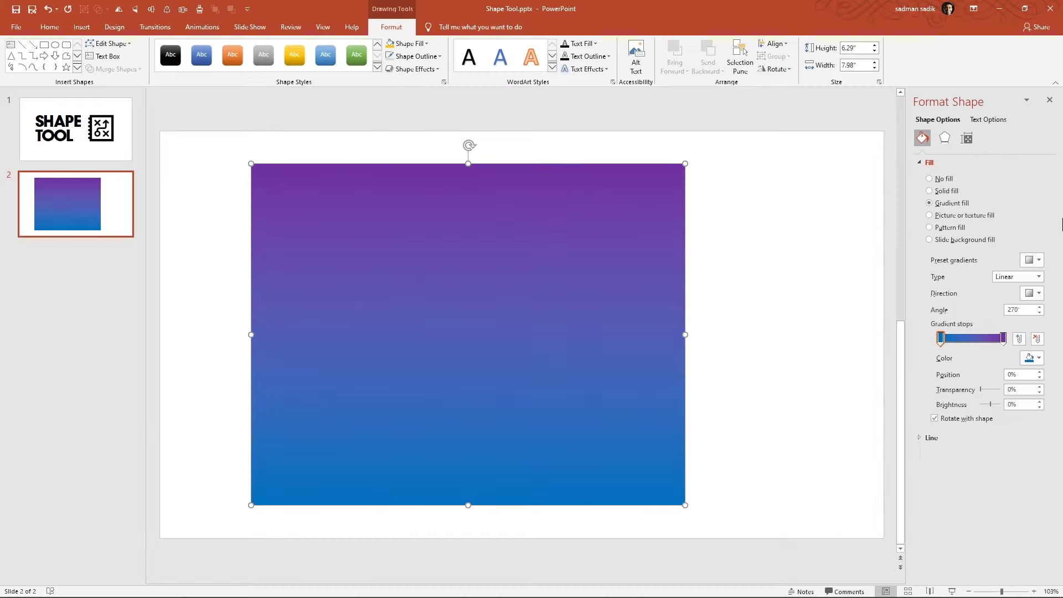
pyautogui.click(960, 216)
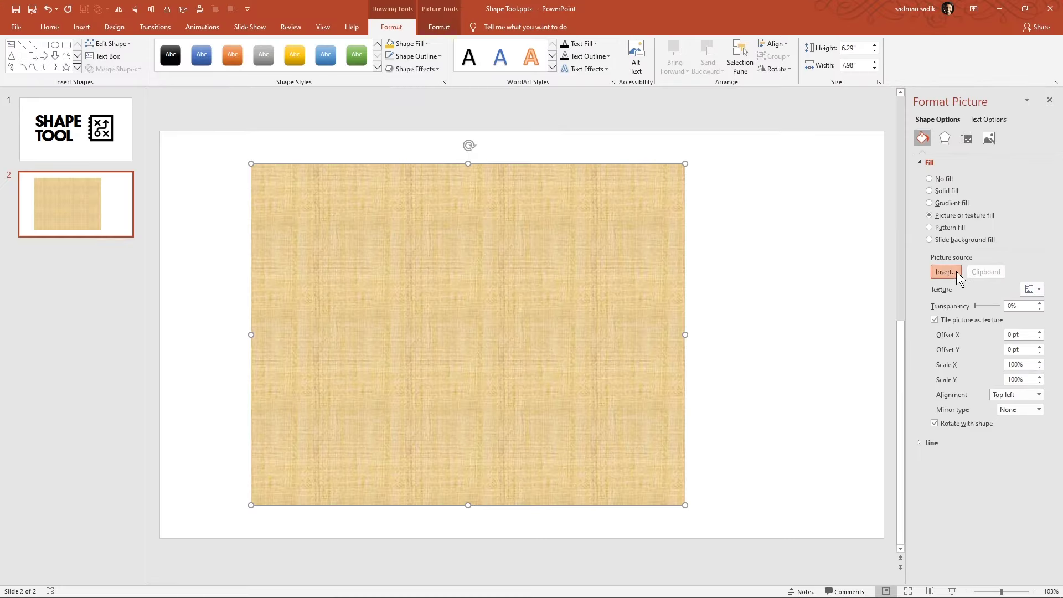
# Fill the rectangle with the first image from the Stock Pictures folder.
pyautogui.click(946, 272)
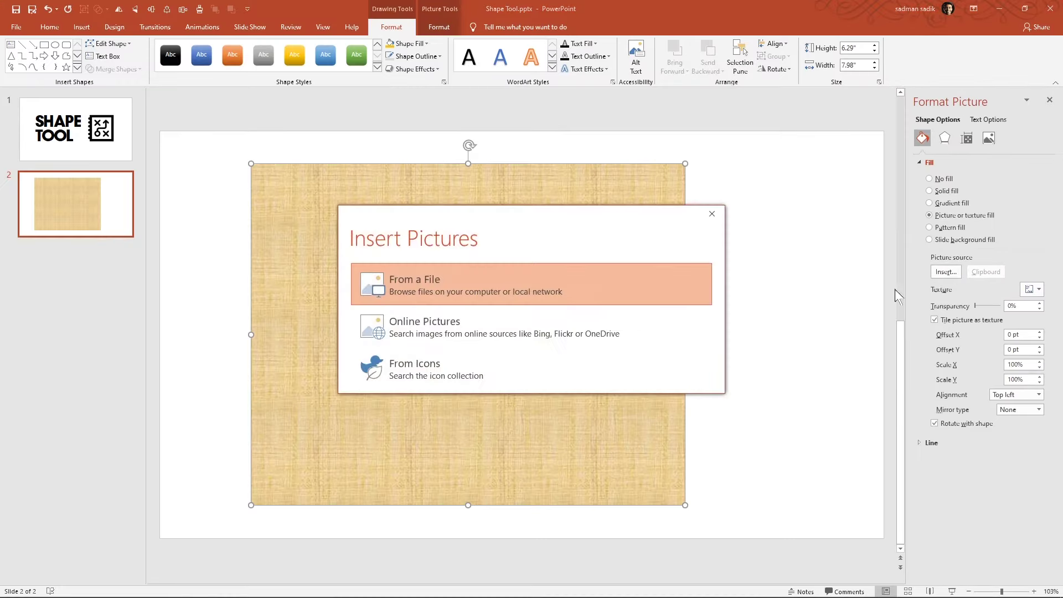
pyautogui.click(464, 275)
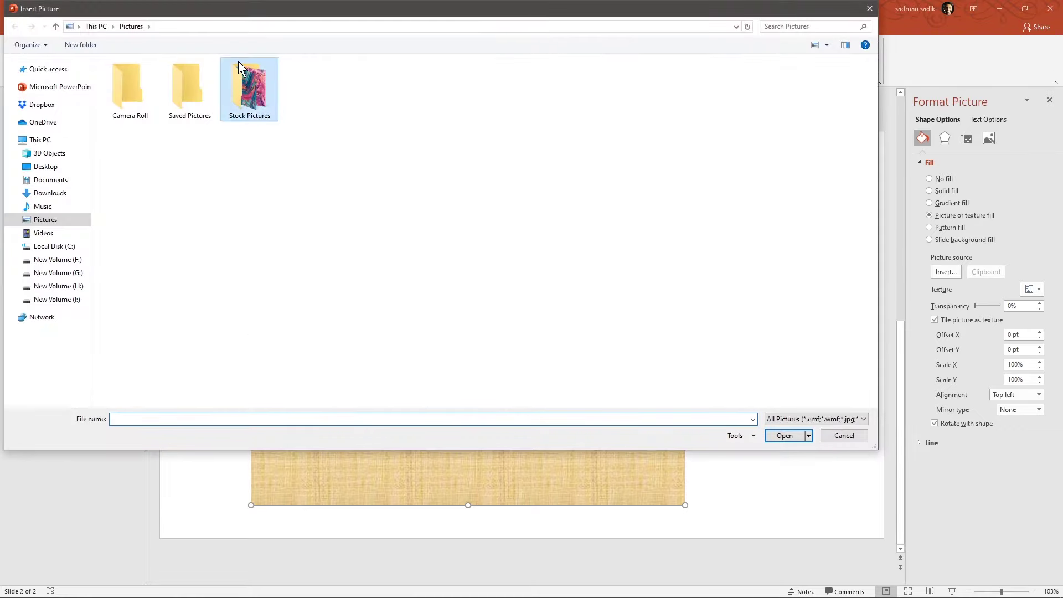
pyautogui.doubleClick(248, 89)
pyautogui.doubleClick(129, 94)
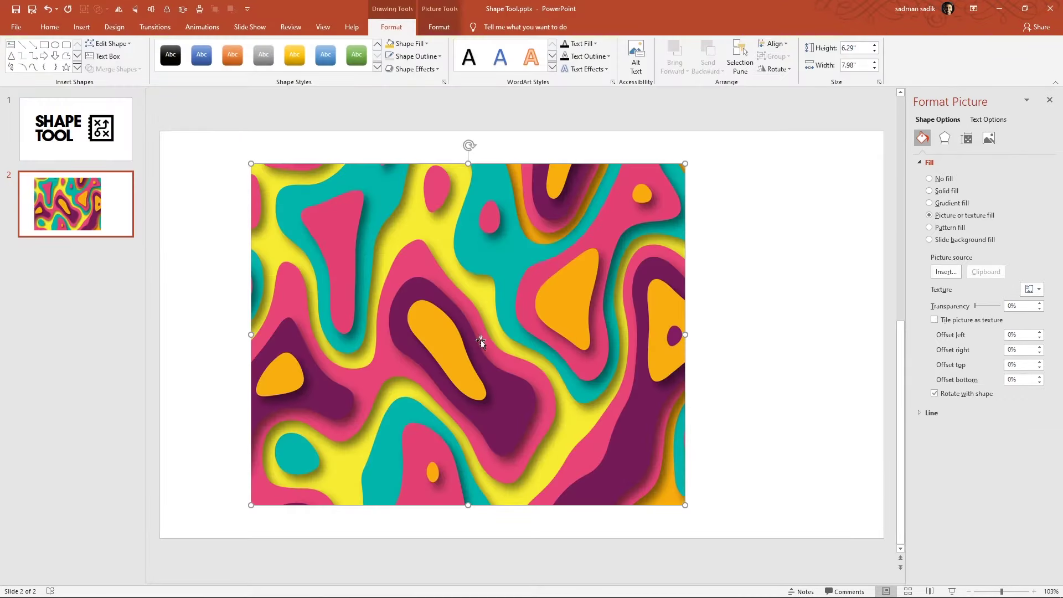
# Raise the picture's left offset, return it to 0%, and adjust the transparency slider.
pyautogui.click(1040, 332)
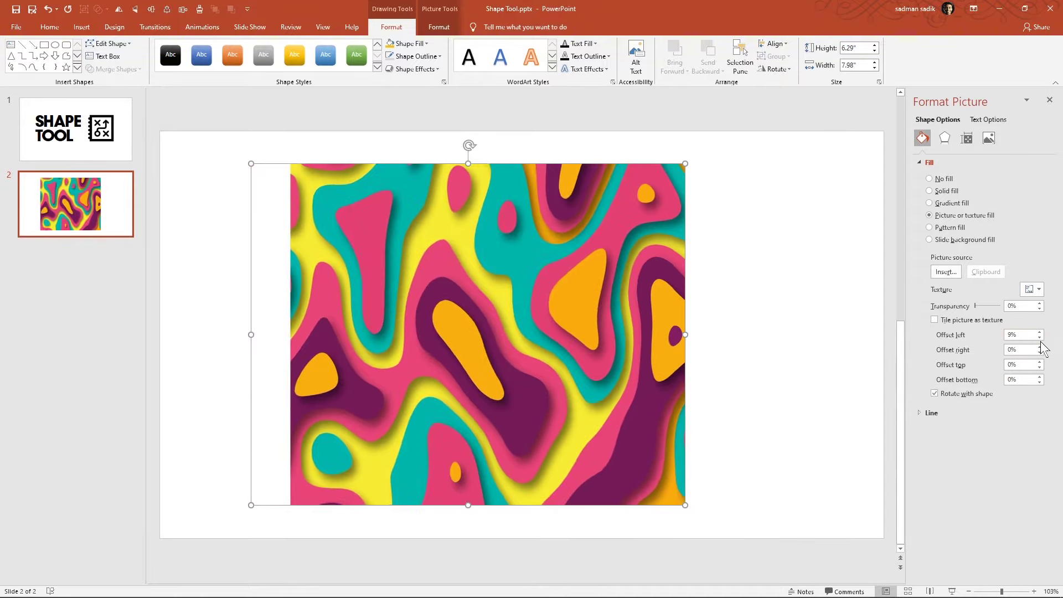
pyautogui.click(1041, 338)
pyautogui.click(1041, 338)
pyautogui.click(1040, 338)
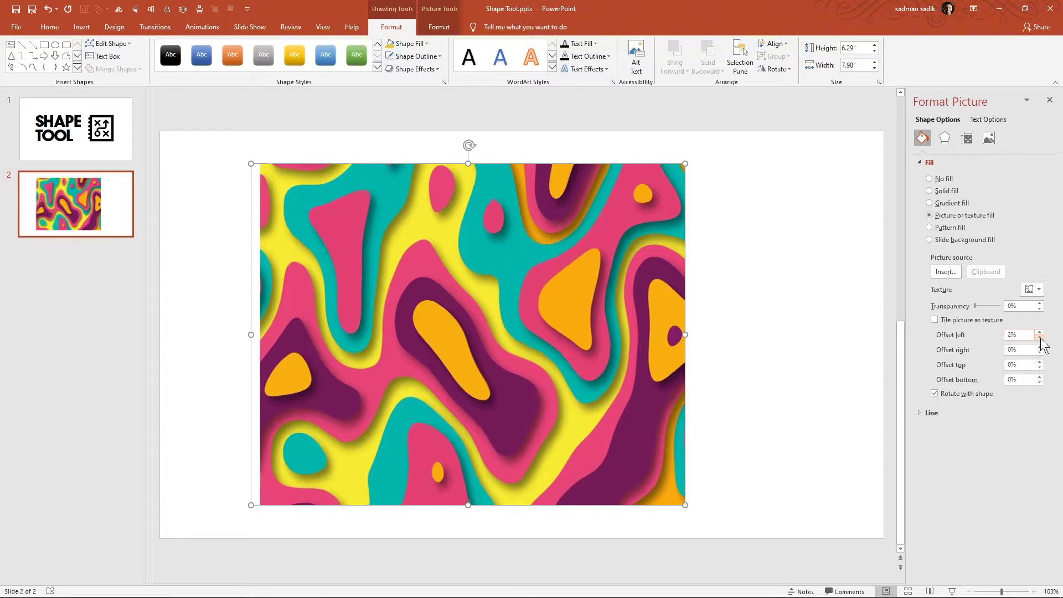
pyautogui.click(1040, 338)
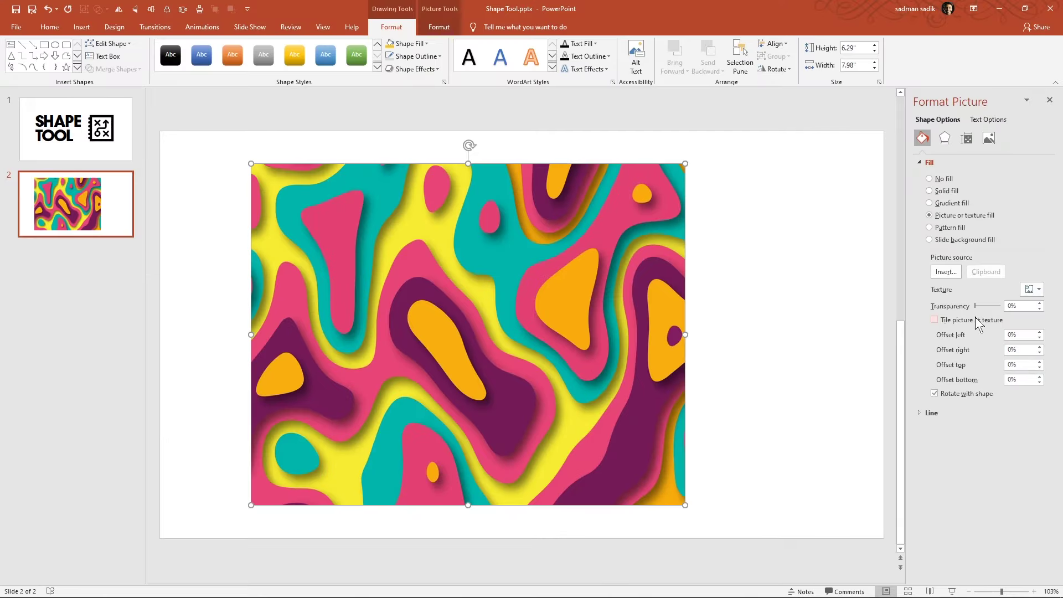
pyautogui.moveTo(975, 305)
pyautogui.mouseDown()
pyautogui.moveTo(993, 304)
pyautogui.moveTo(965, 303)
pyautogui.moveTo(989, 303)
pyautogui.moveTo(974, 305)
pyautogui.mouseUp()
# Add an outer shadow: 5% transparency, 45 pt blur, 0° angle, 76 pt distance.
pyautogui.click(946, 139)
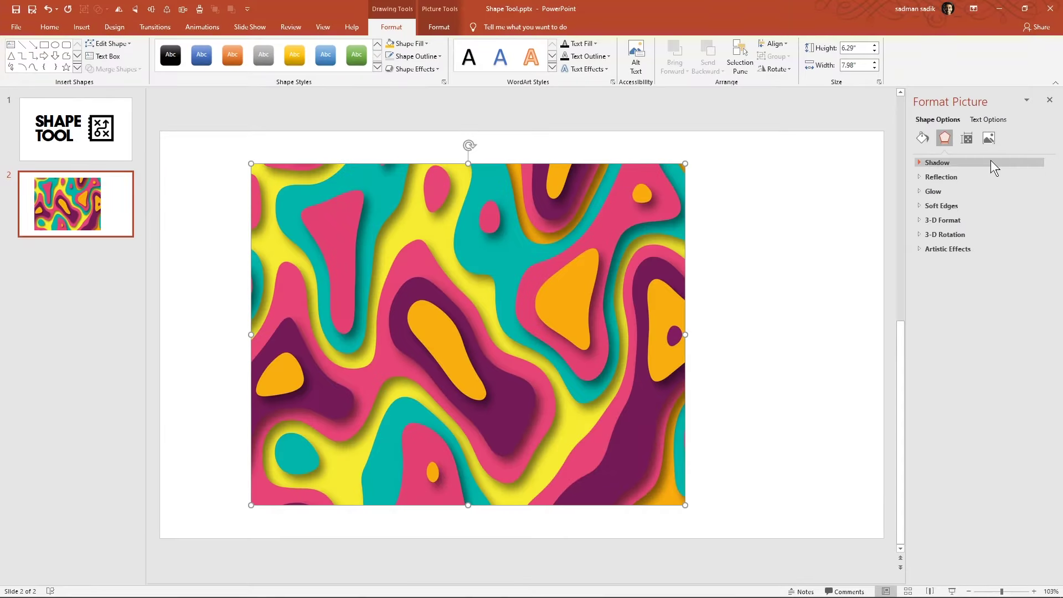
pyautogui.click(992, 162)
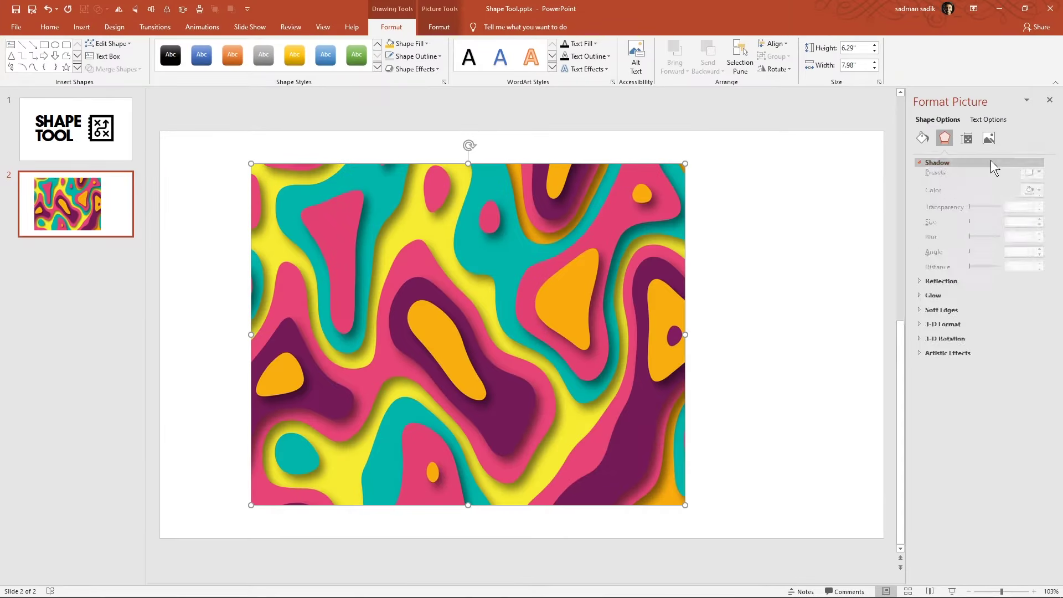
pyautogui.click(1031, 178)
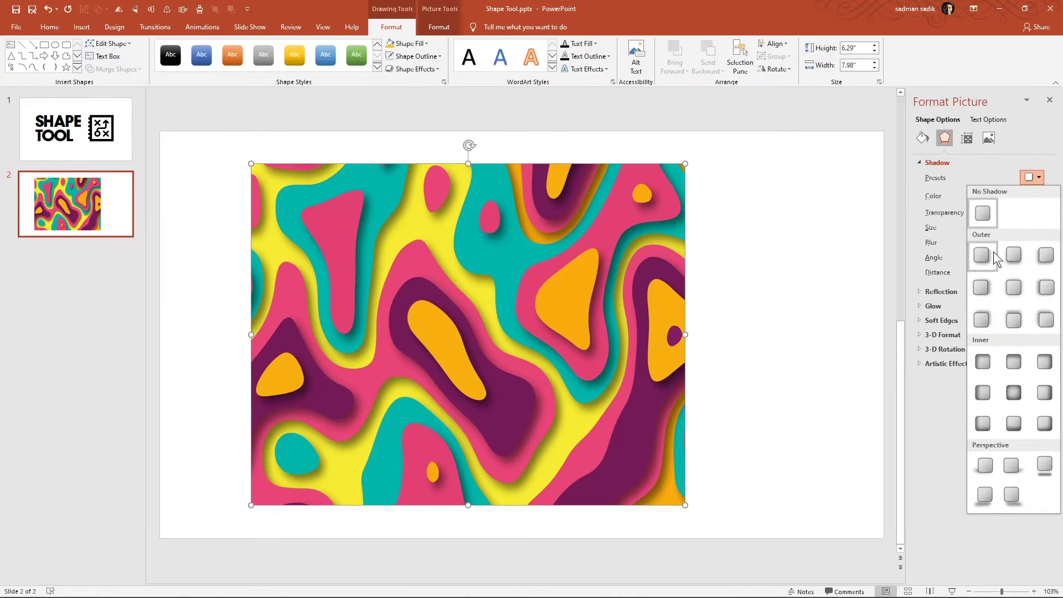
pyautogui.click(994, 256)
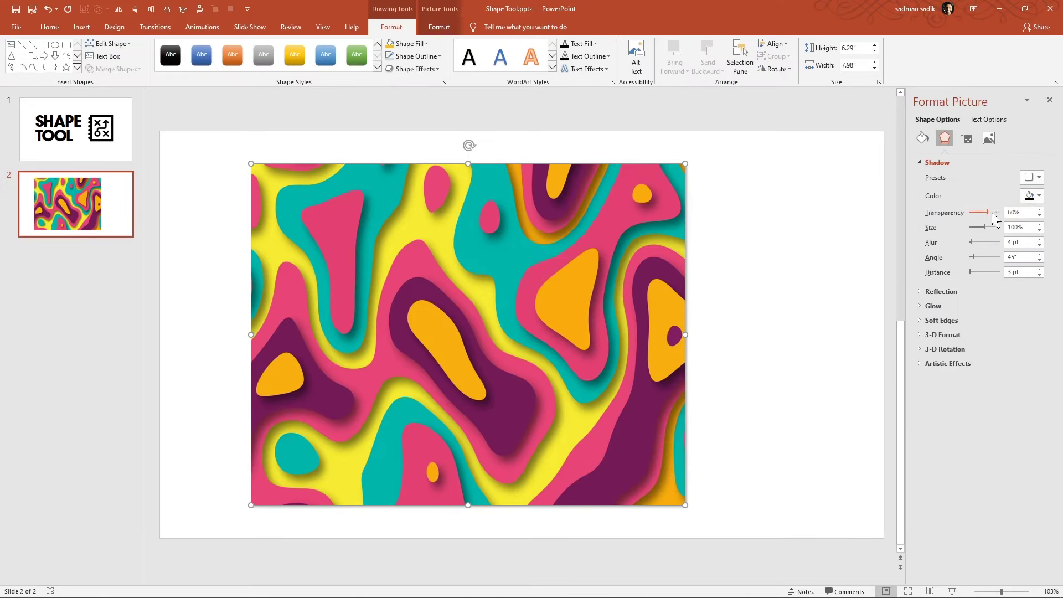
pyautogui.moveTo(988, 213)
pyautogui.mouseDown()
pyautogui.moveTo(971, 213)
pyautogui.moveTo(987, 243)
pyautogui.moveTo(981, 272)
pyautogui.moveTo(971, 258)
pyautogui.mouseUp()
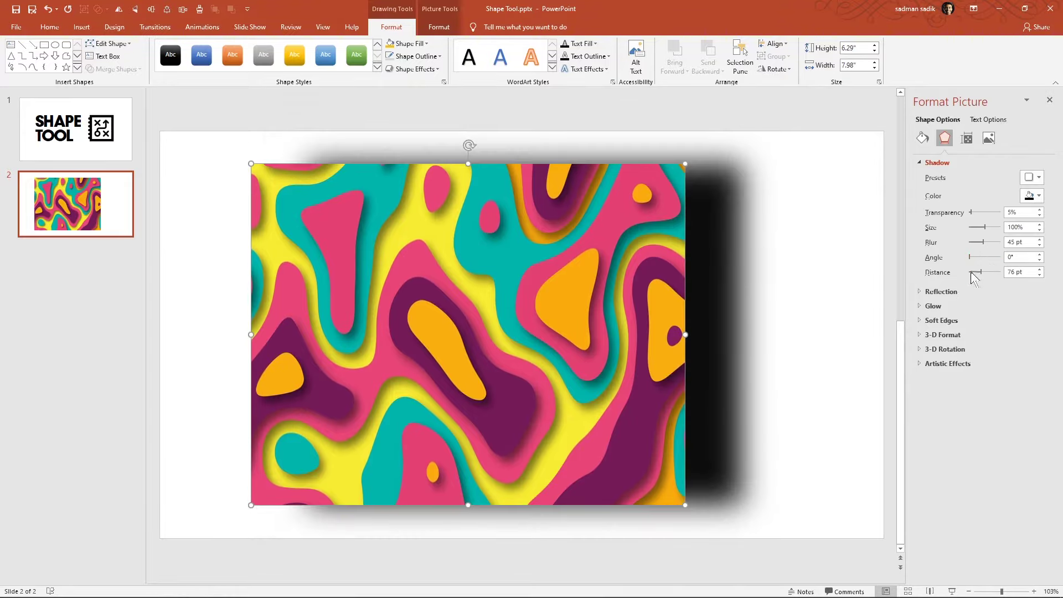
# Give the picture a reflection preset, an 11 pt green glow and 5 pt soft edges.
pyautogui.click(954, 292)
pyautogui.click(1032, 307)
pyautogui.click(1015, 380)
pyautogui.click(942, 388)
pyautogui.click(1033, 402)
pyautogui.click(1045, 544)
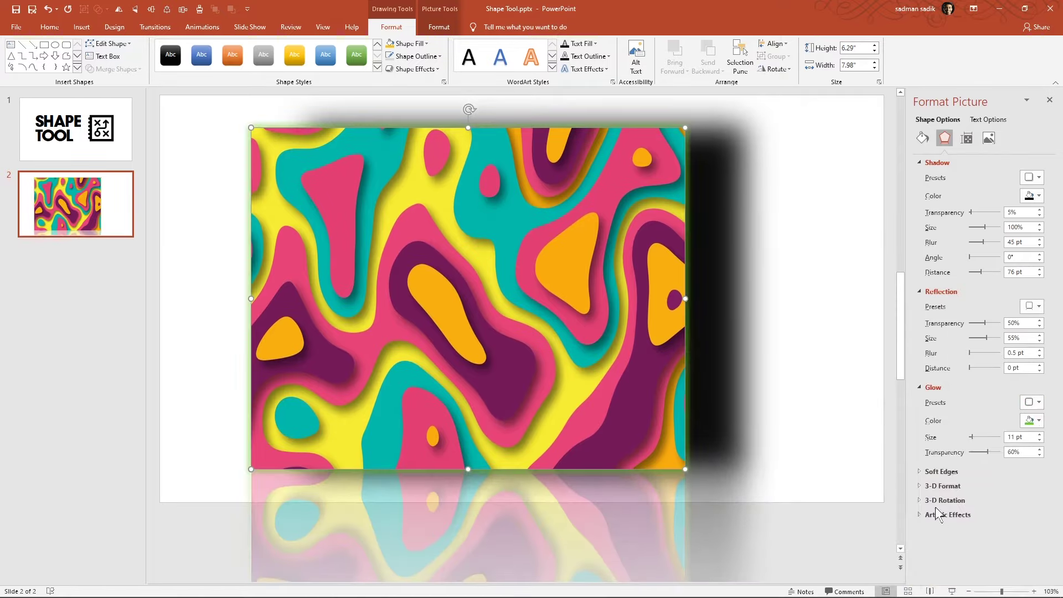
pyautogui.click(943, 471)
pyautogui.click(1032, 486)
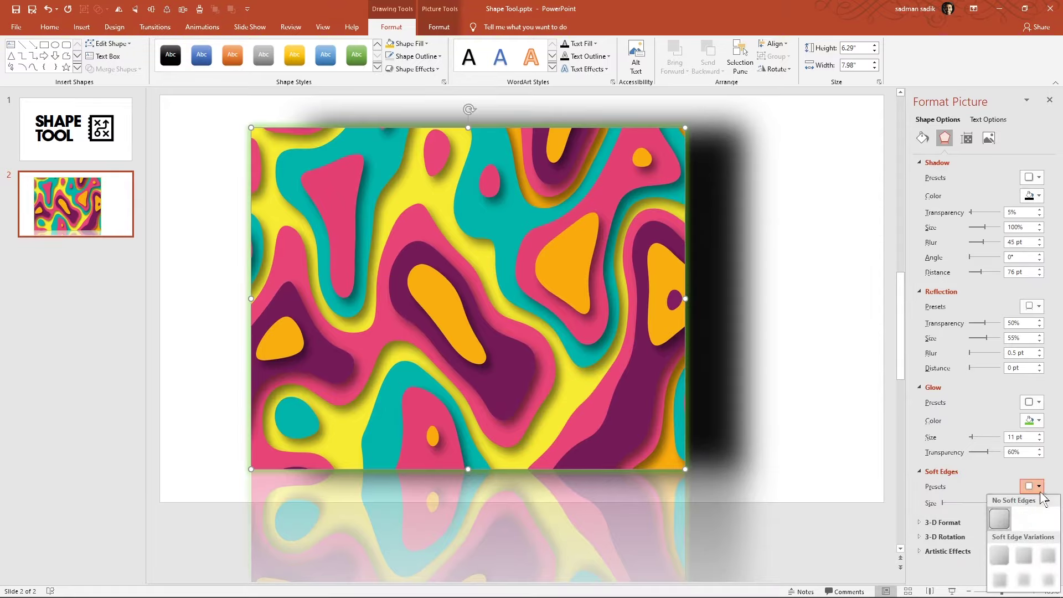
pyautogui.click(1045, 551)
# Apply an 8 pt by 6 pt top bevel and start tilting the picture with 3-D rotation.
pyautogui.click(946, 523)
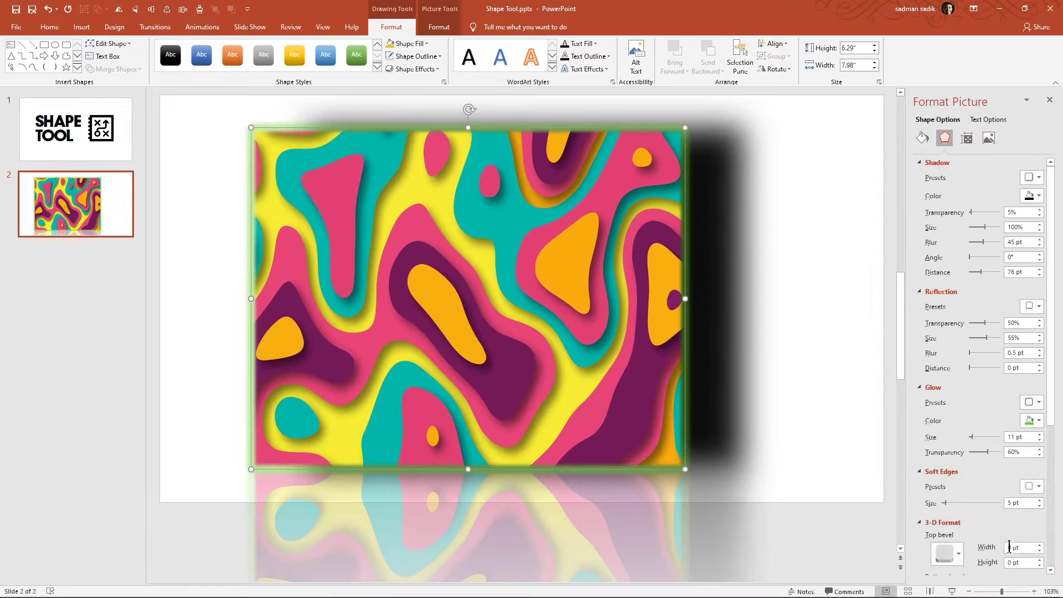
pyautogui.click(959, 449)
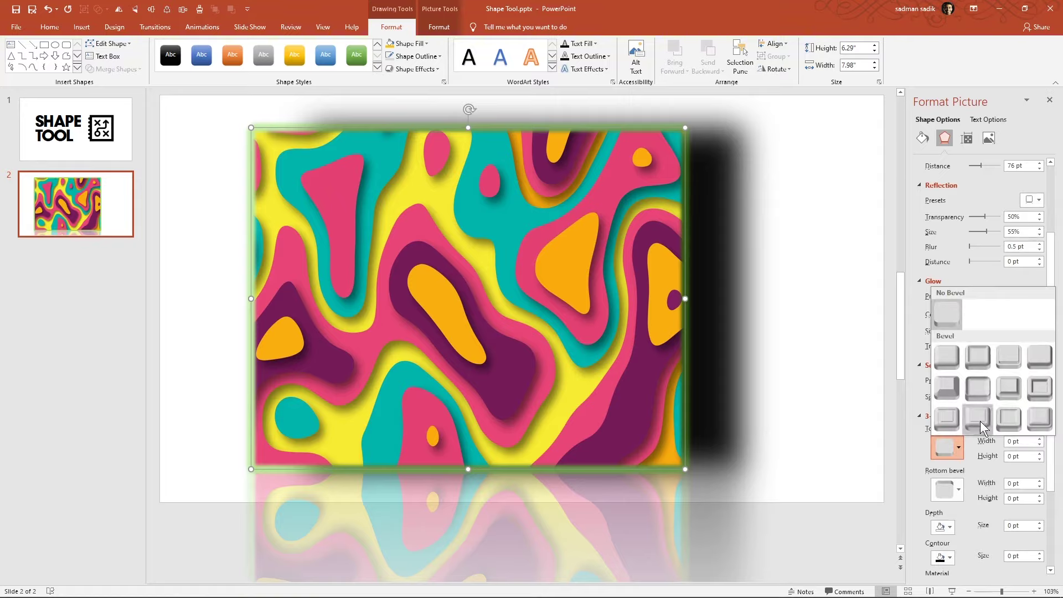
pyautogui.click(979, 426)
pyautogui.scroll(-2, 944, 438)
pyautogui.scroll(-1, 945, 440)
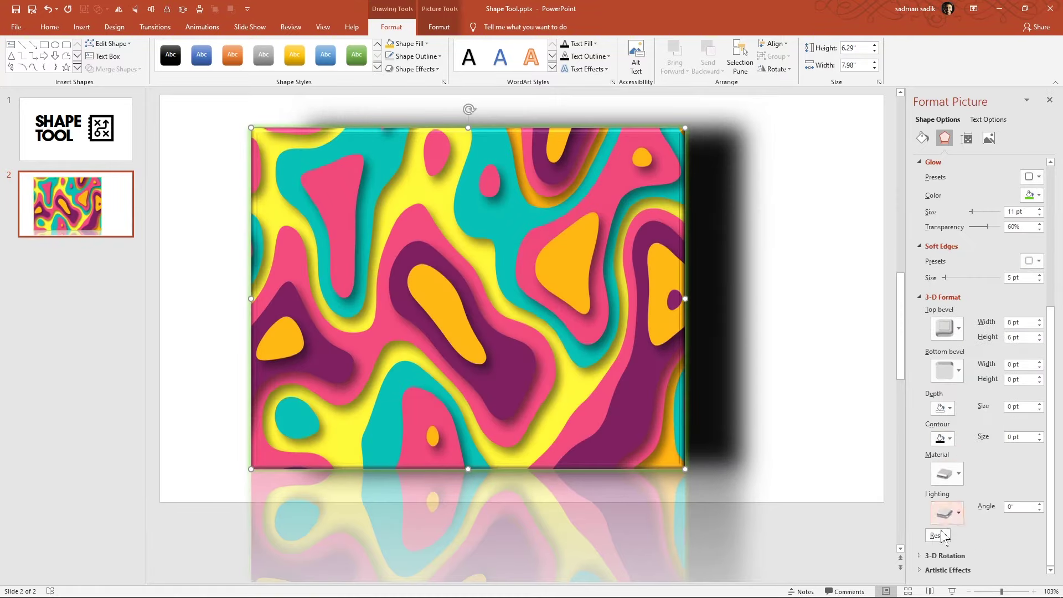
pyautogui.click(948, 557)
pyautogui.scroll(-5, 992, 507)
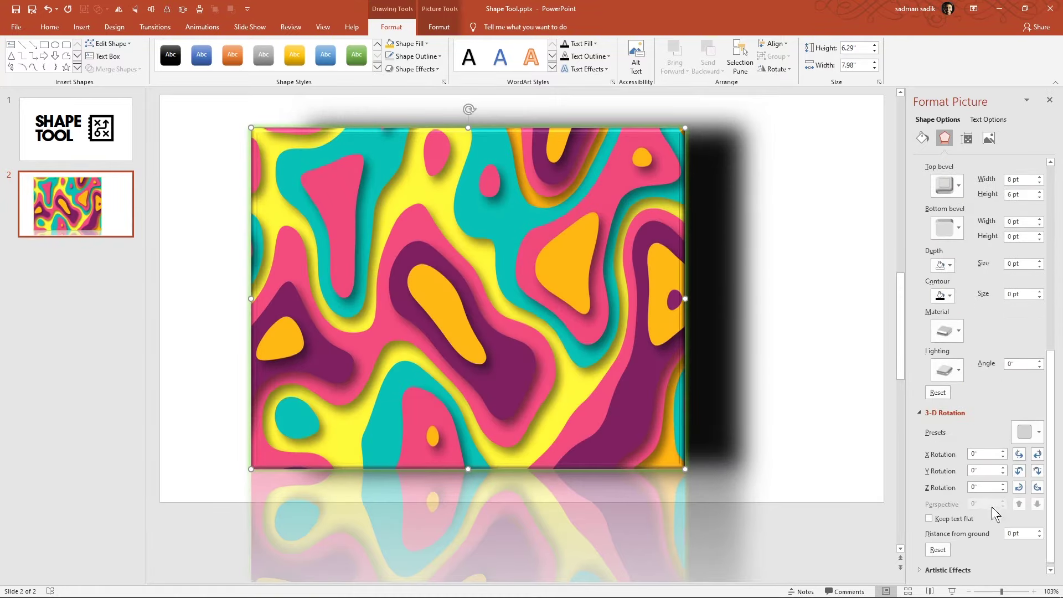
pyautogui.click(1038, 470)
# Rotate the picture to 40.1° X and apply a rough textured artistic effect.
pyautogui.click(1038, 454)
pyautogui.click(1038, 454)
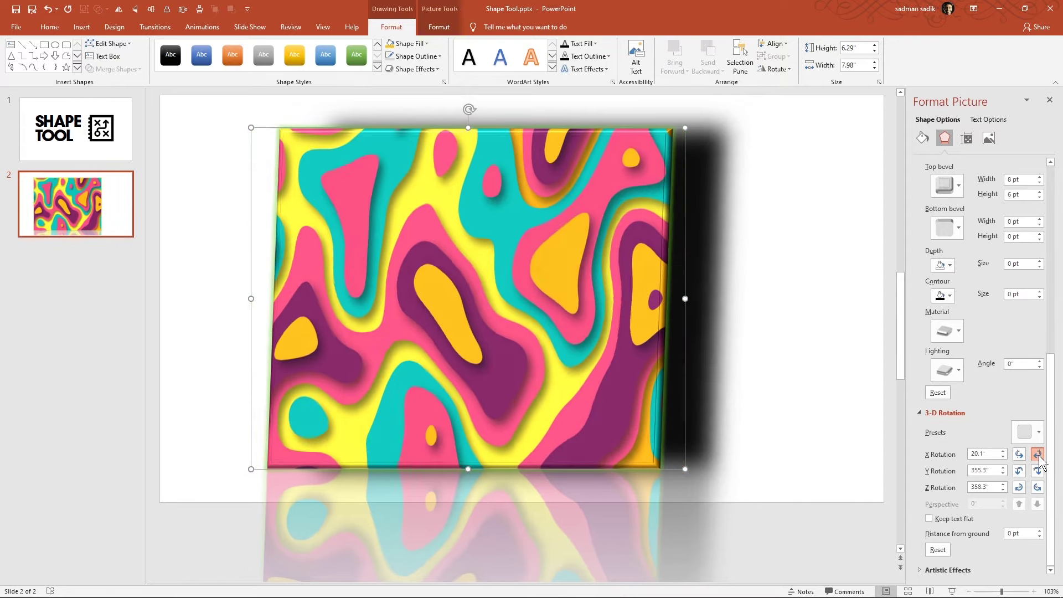
pyautogui.click(953, 571)
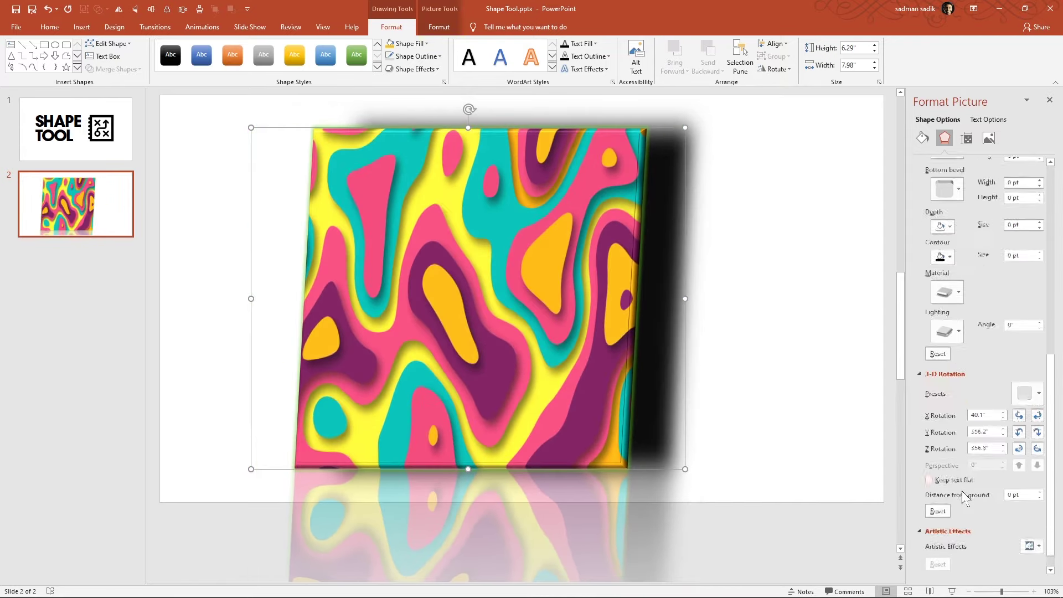
pyautogui.click(1031, 546)
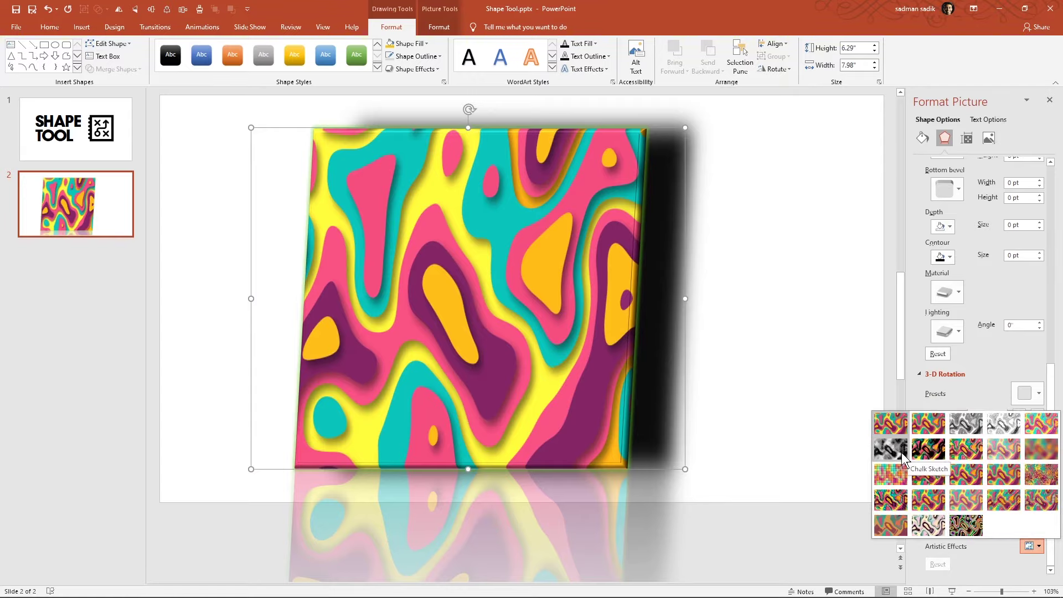
pyautogui.click(926, 431)
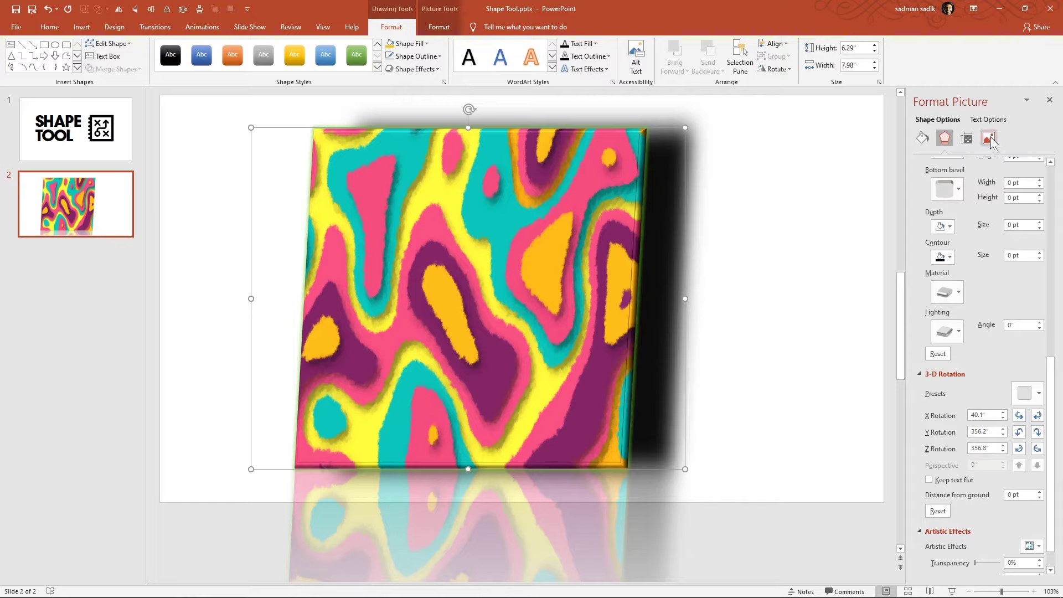
# Move the picture slightly right on the slide and bring back Format Picture.
pyautogui.click(1050, 100)
pyautogui.moveTo(616, 328); pyautogui.dragTo(638, 324)
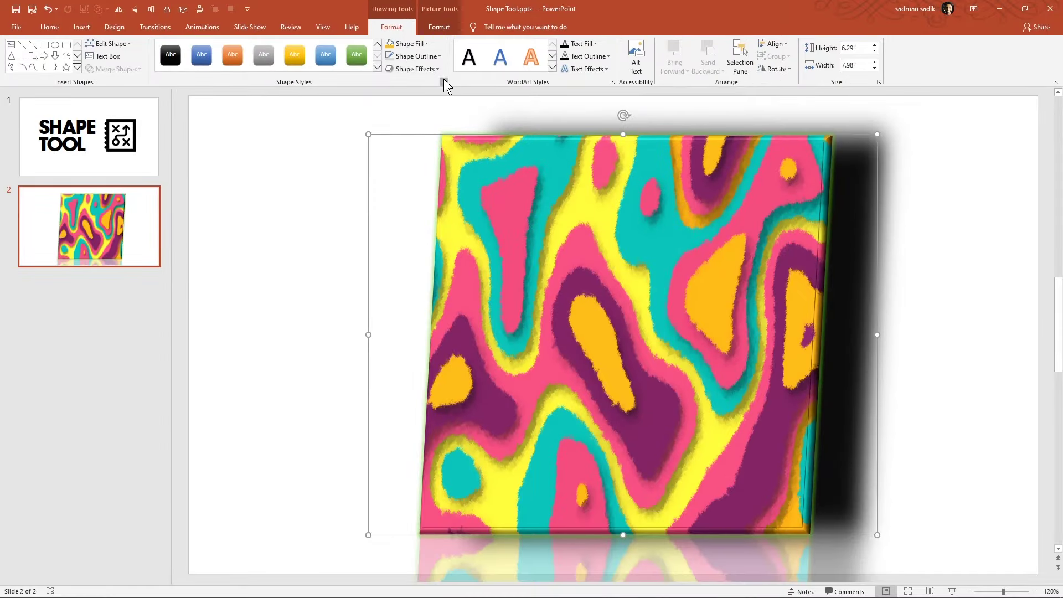
pyautogui.click(444, 81)
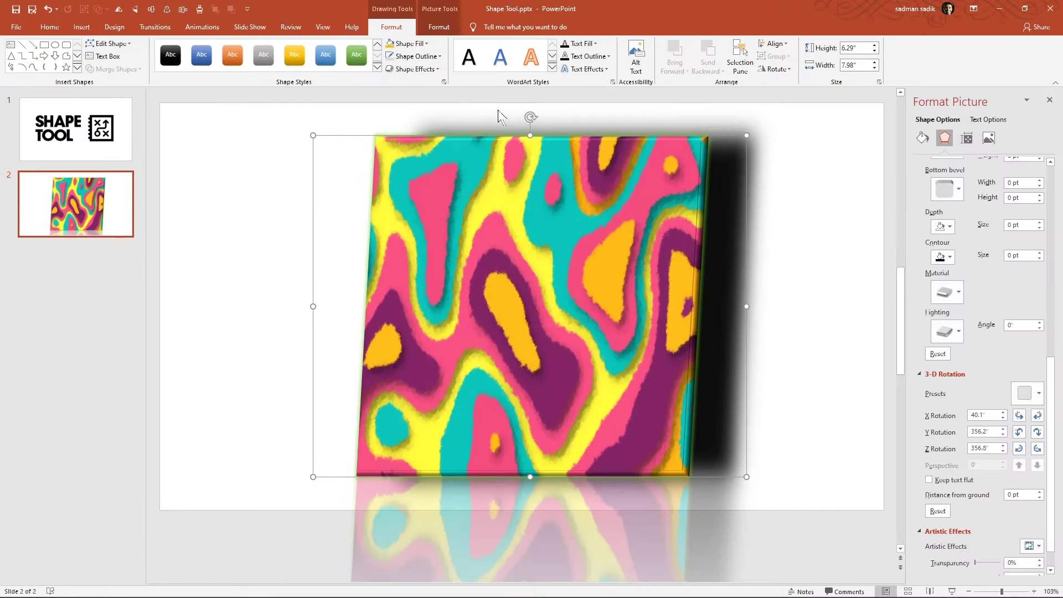
pyautogui.click(1049, 100)
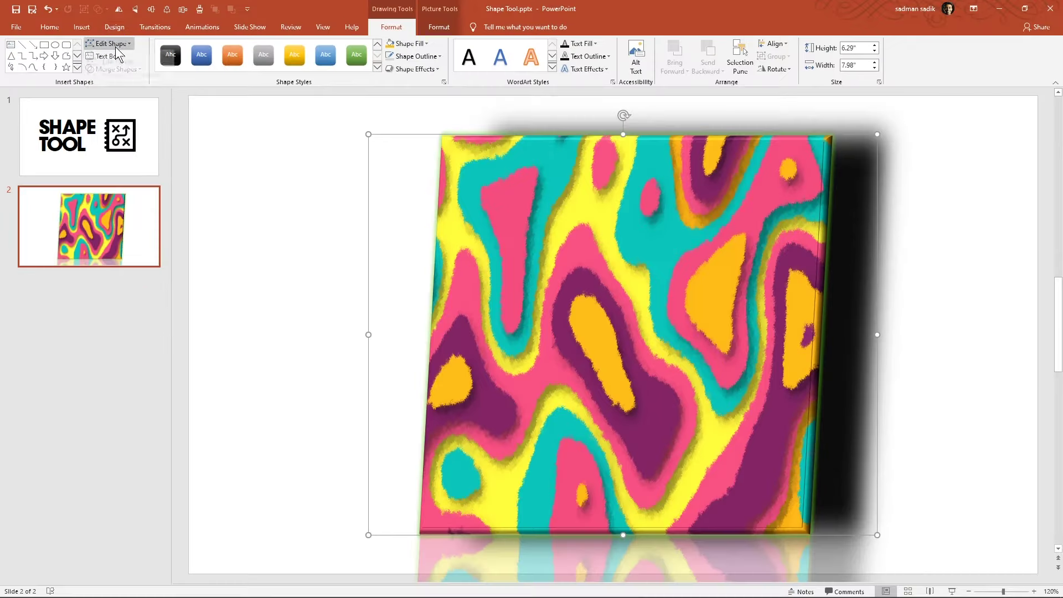
# Warp the picture's outline by pulling its top-left corner out and bending the top edge down.
pyautogui.click(115, 46)
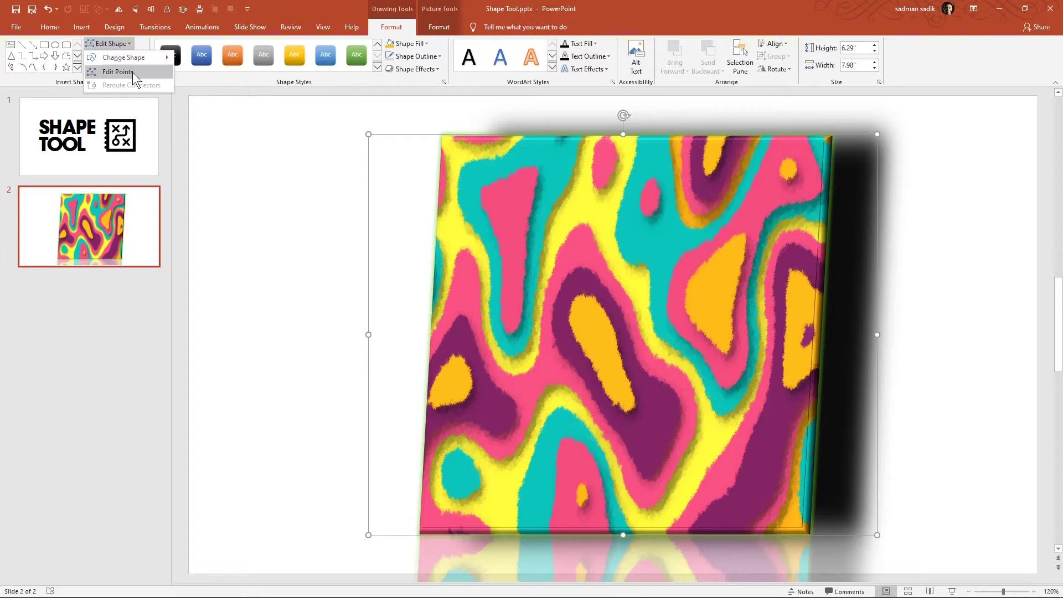
pyautogui.click(131, 72)
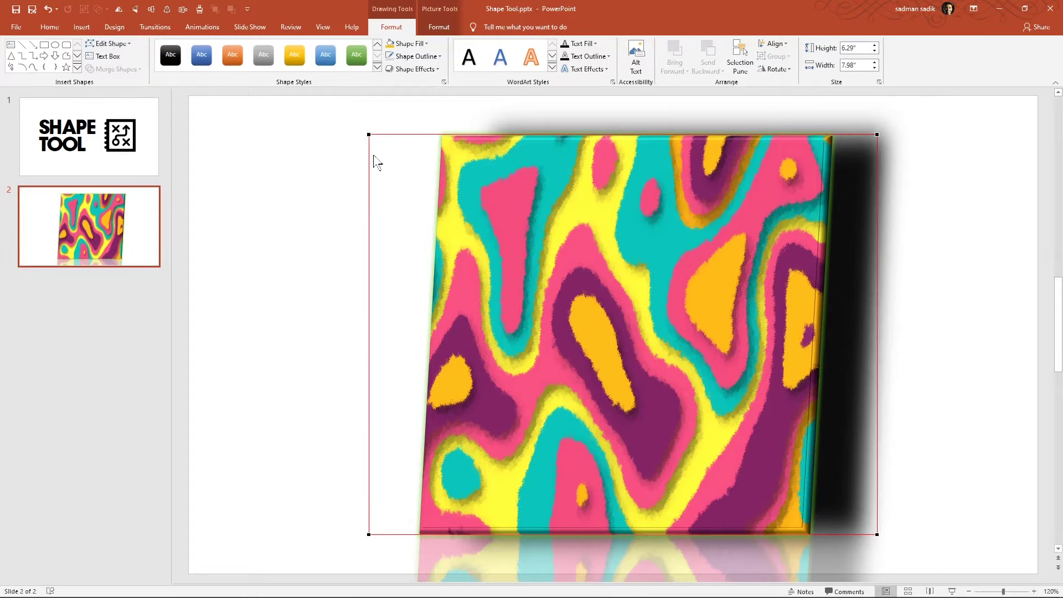
pyautogui.moveTo(367, 135); pyautogui.dragTo(270, 107)
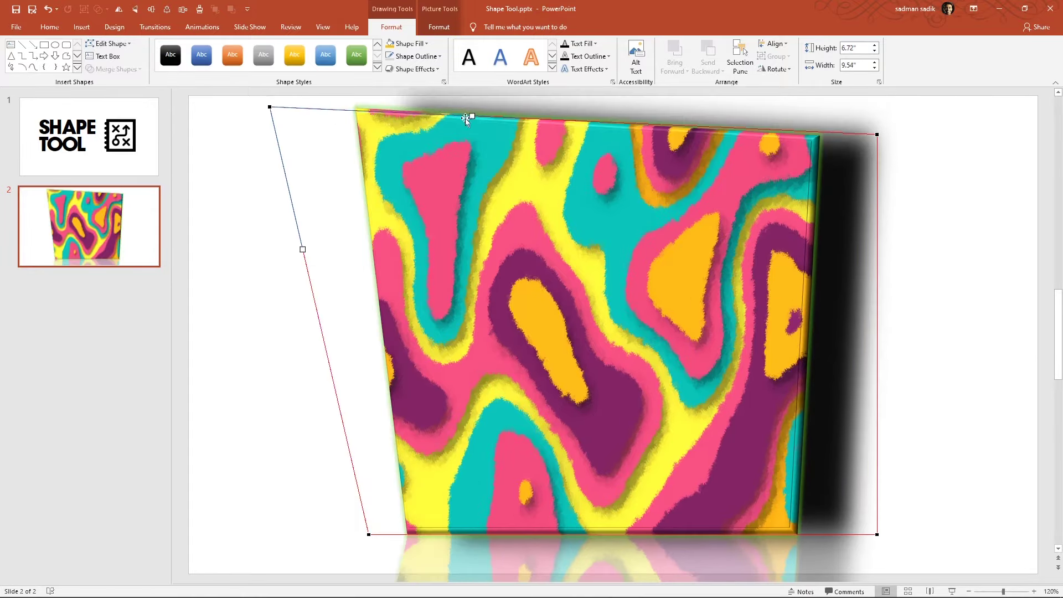
pyautogui.moveTo(472, 125)
pyautogui.mouseDown()
pyautogui.moveTo(463, 196)
pyautogui.moveTo(483, 319)
pyautogui.mouseUp()
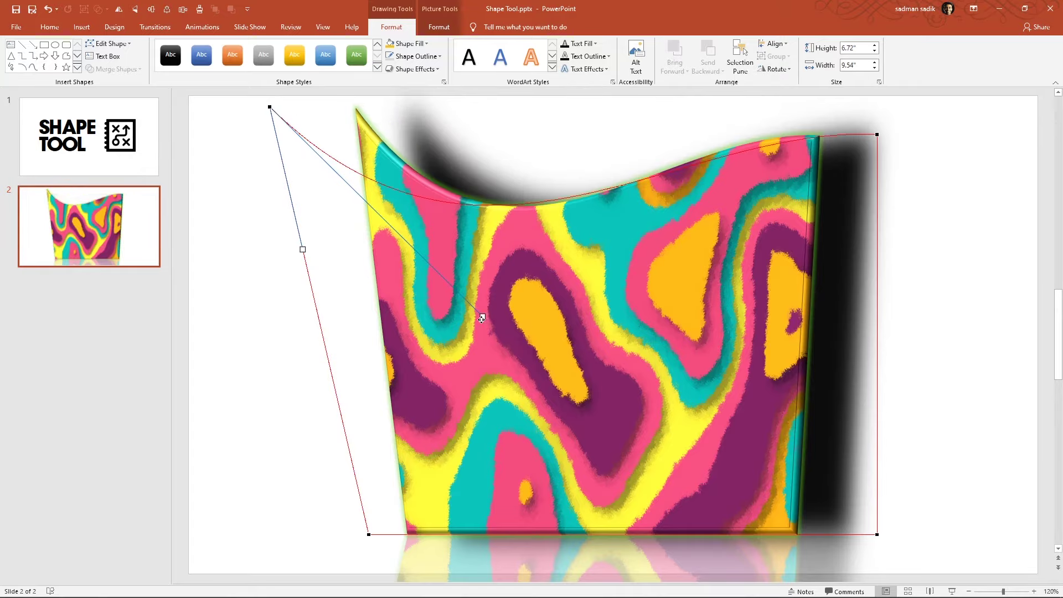
pyautogui.click(304, 284)
# Change the picture into a regular pentagon, shift it left, then delete it.
pyautogui.click(437, 247)
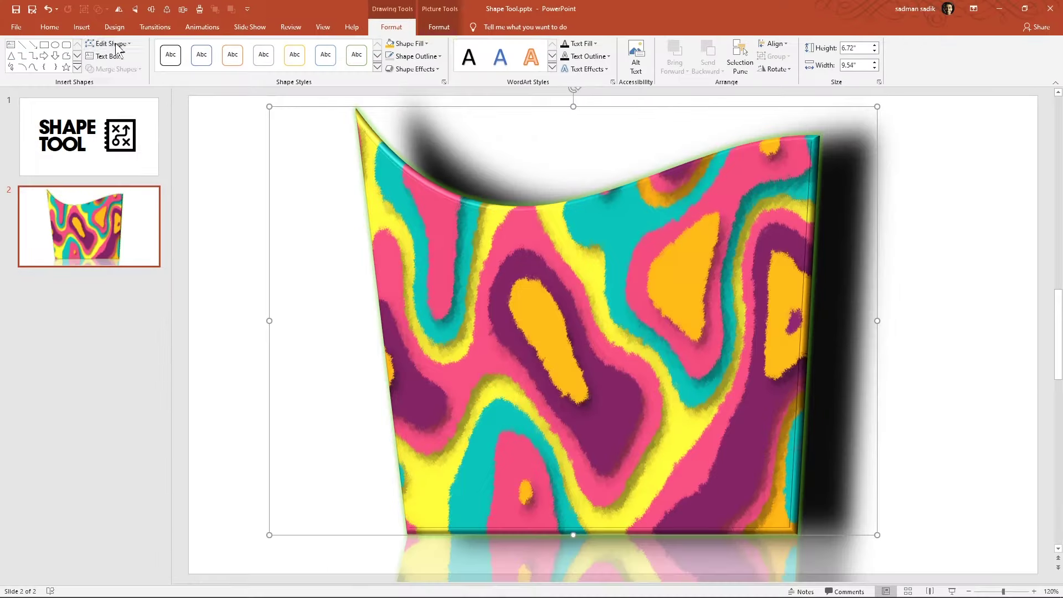
pyautogui.click(125, 45)
pyautogui.moveTo(123, 58)
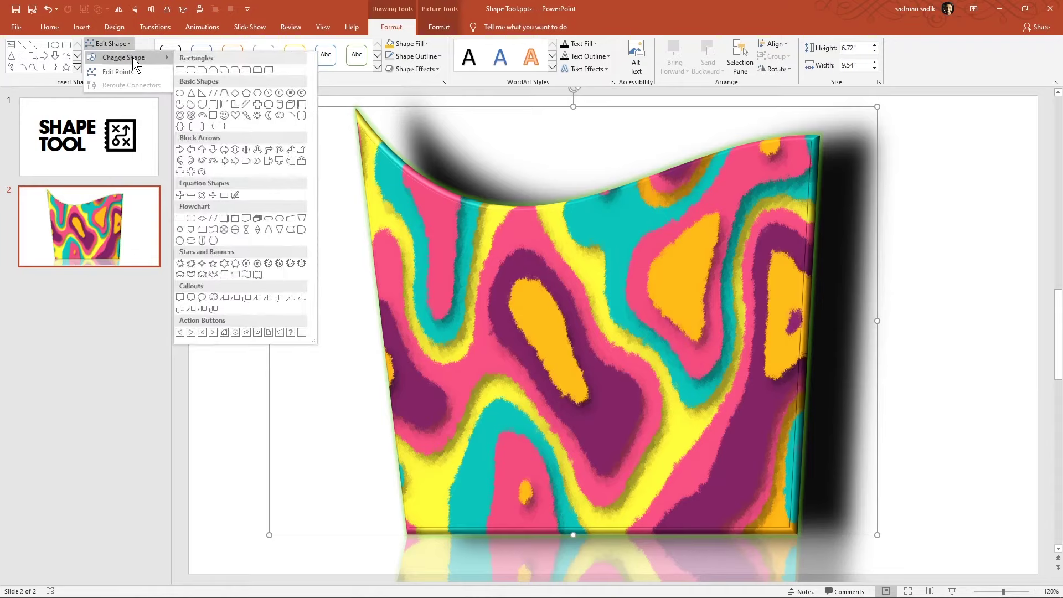
pyautogui.click(245, 95)
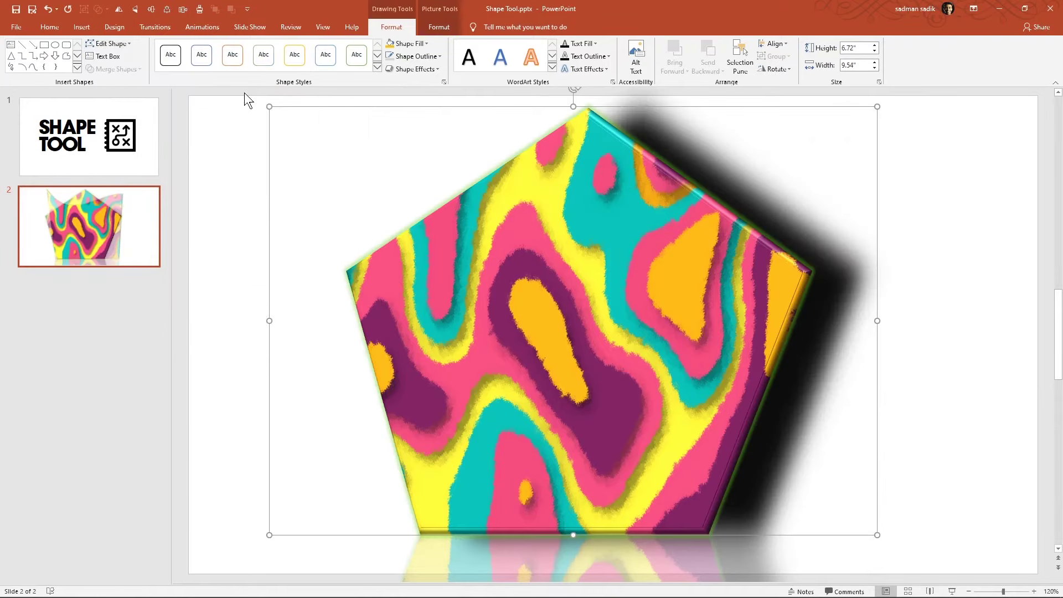
pyautogui.moveTo(613, 269); pyautogui.dragTo(570, 272)
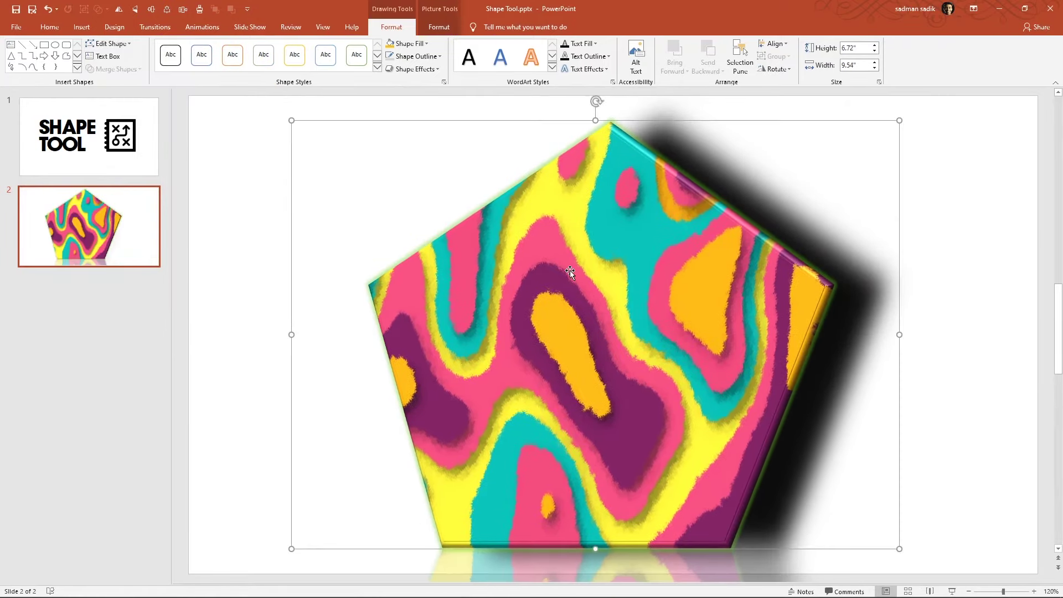
pyautogui.press('Delete')
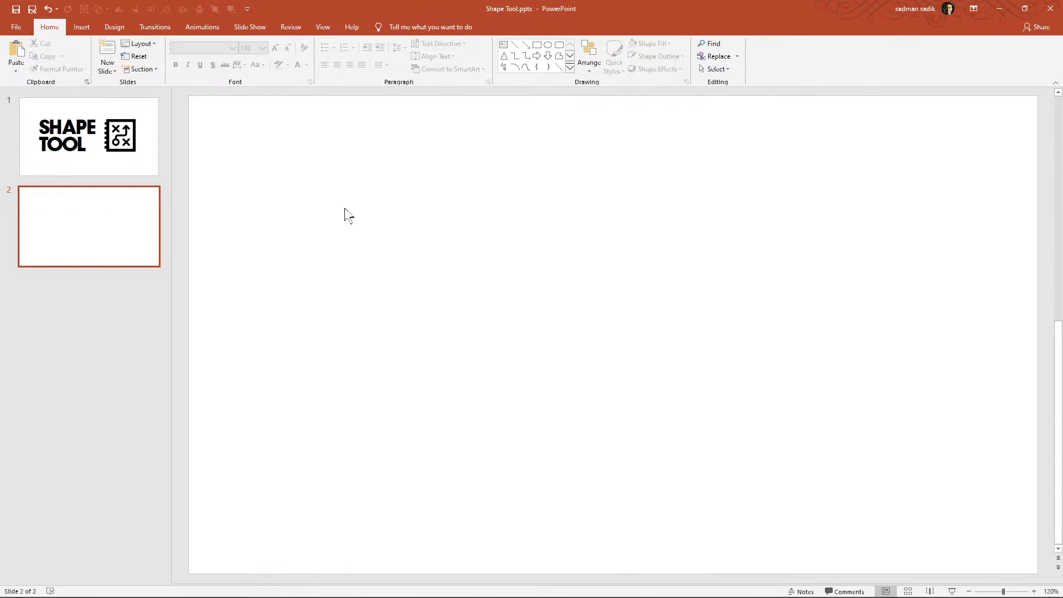
# Draw a down block arrow, narrow its shaft, heighten its head and flip it upward.
pyautogui.click(72, 26)
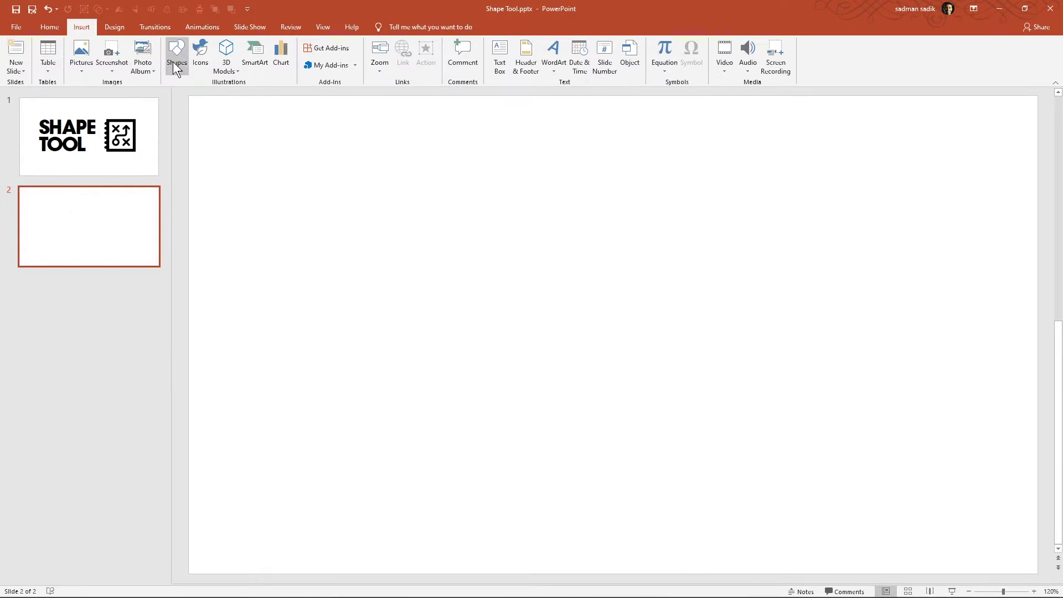
pyautogui.click(178, 62)
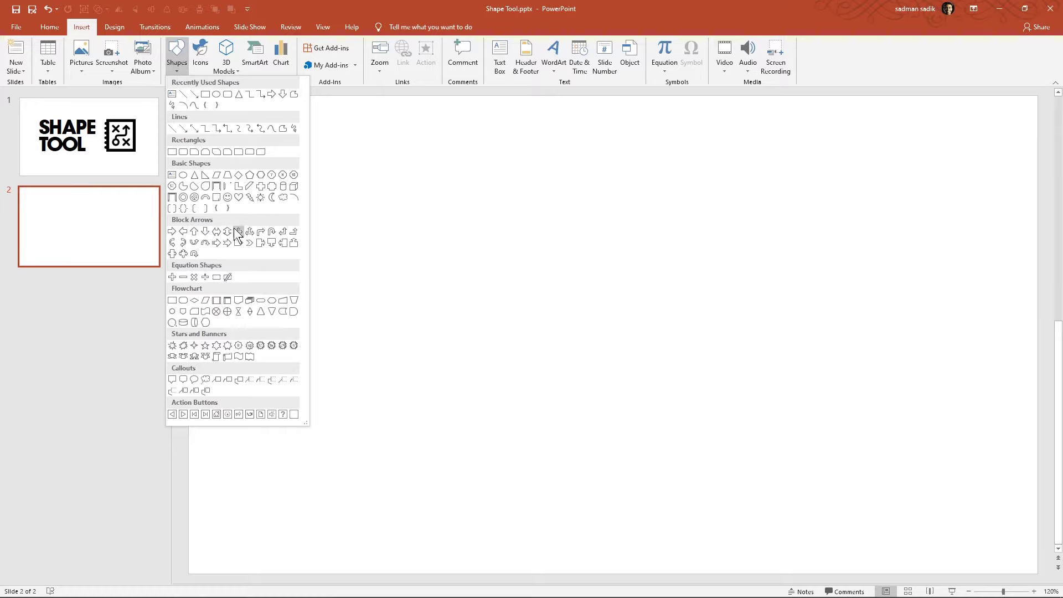
pyautogui.click(205, 231)
pyautogui.moveTo(508, 164); pyautogui.dragTo(706, 450)
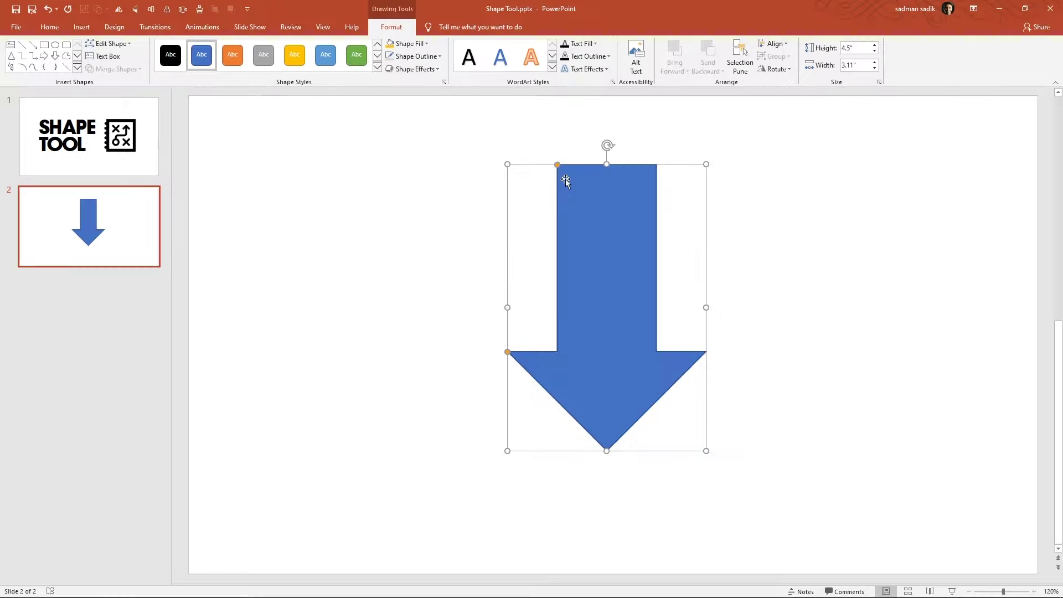
pyautogui.moveTo(558, 169); pyautogui.dragTo(586, 166)
pyautogui.moveTo(508, 352); pyautogui.dragTo(546, 232)
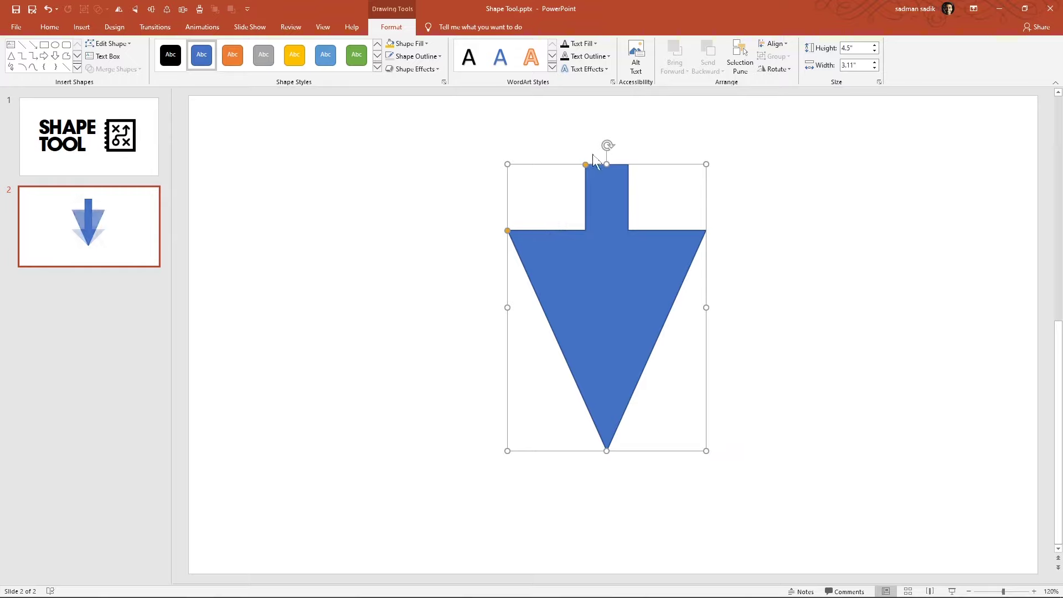
pyautogui.moveTo(607, 147)
pyautogui.mouseDown()
pyautogui.moveTo(602, 429)
pyautogui.moveTo(618, 377)
pyautogui.mouseUp()
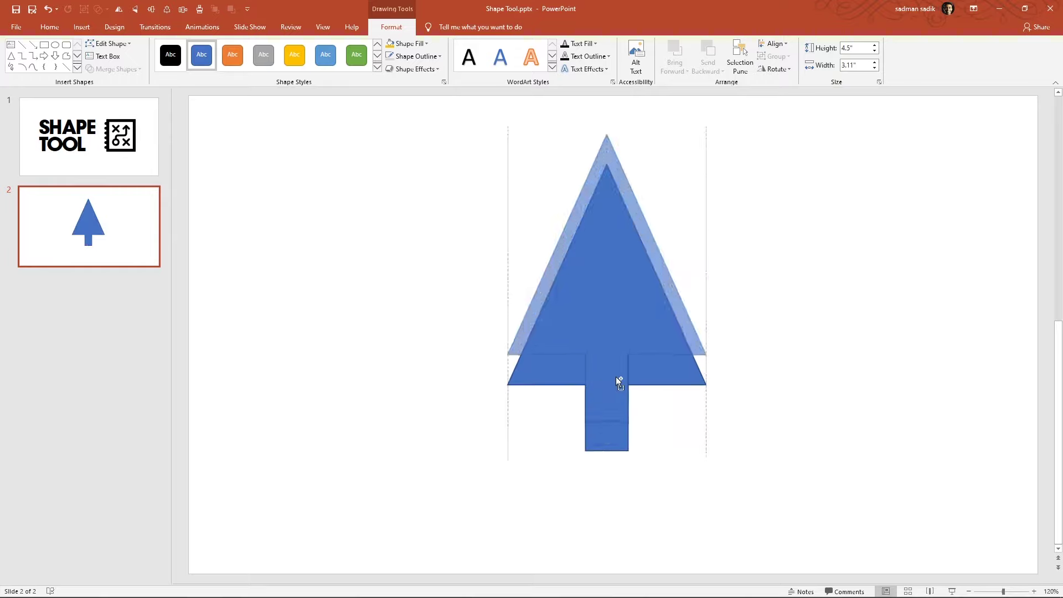
# Remove the outline from the tree shapes and select the whole arrow tree.
pyautogui.click(416, 56)
pyautogui.click(394, 176)
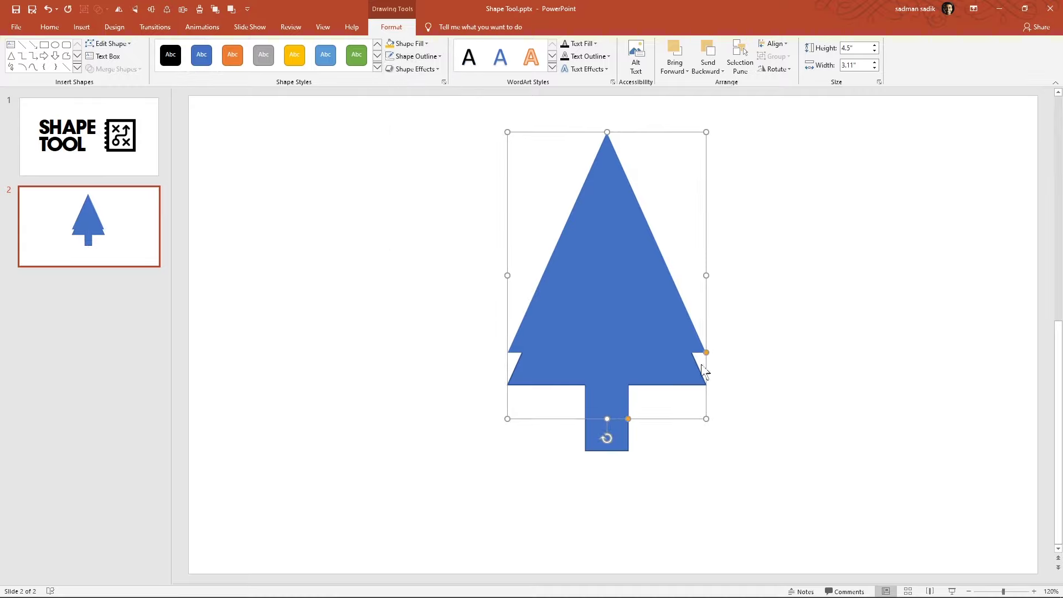
pyautogui.click(745, 335)
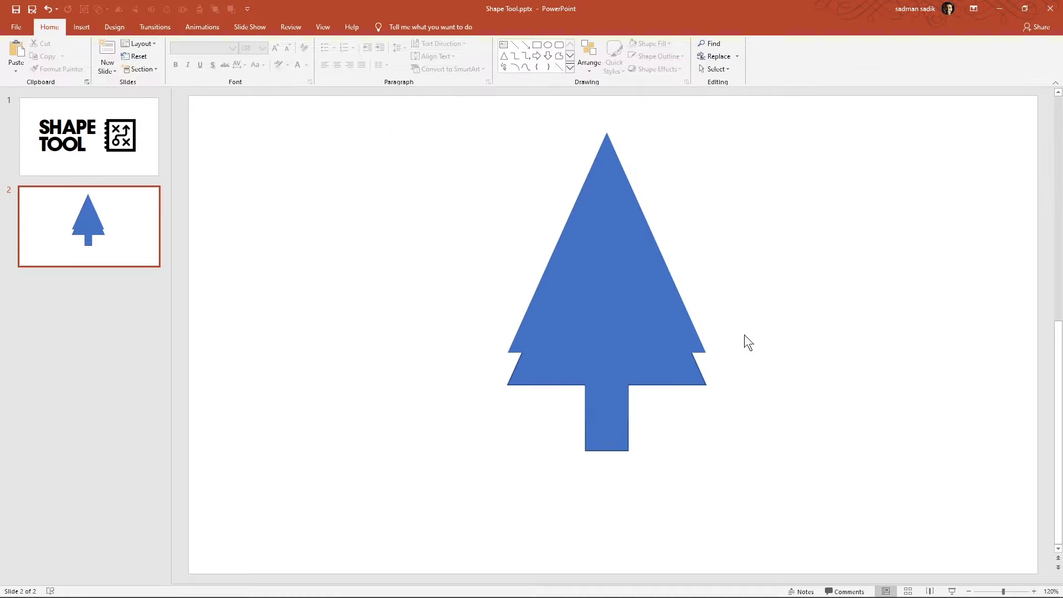
pyautogui.moveTo(819, 102); pyautogui.dragTo(459, 582)
# Shift the arrow tree left and draw a large 4.63" blue regular pentagon to its right.
pyautogui.moveTo(609, 355); pyautogui.dragTo(377, 415)
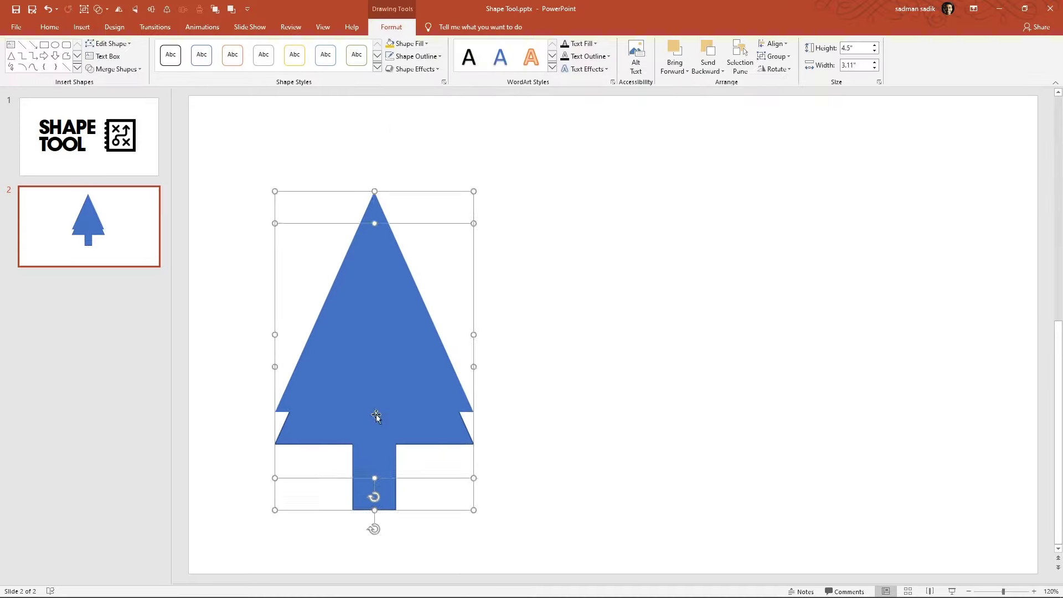
pyautogui.click(447, 254)
pyautogui.click(85, 28)
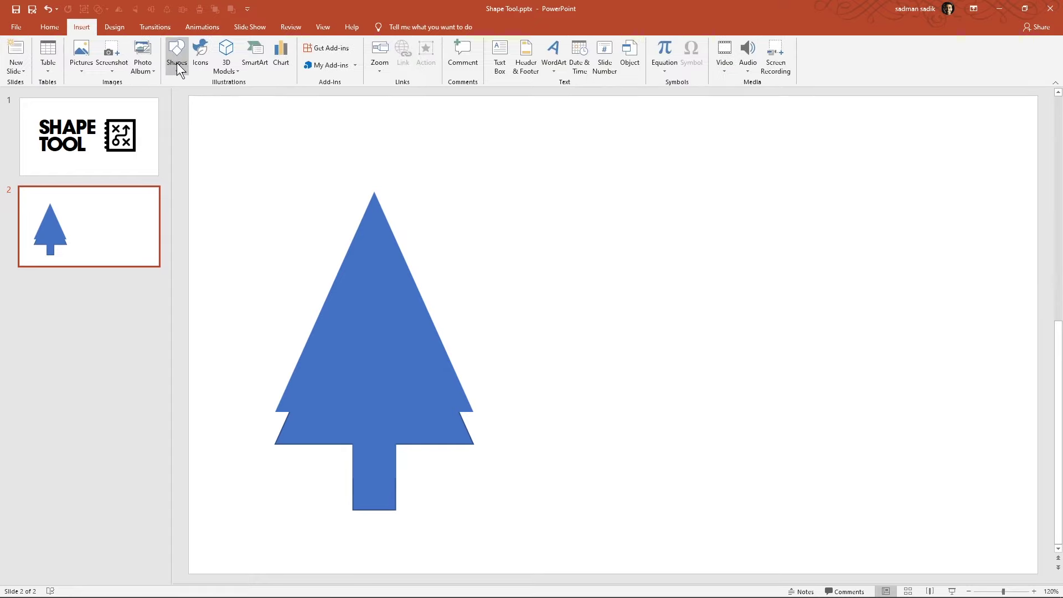
pyautogui.click(177, 55)
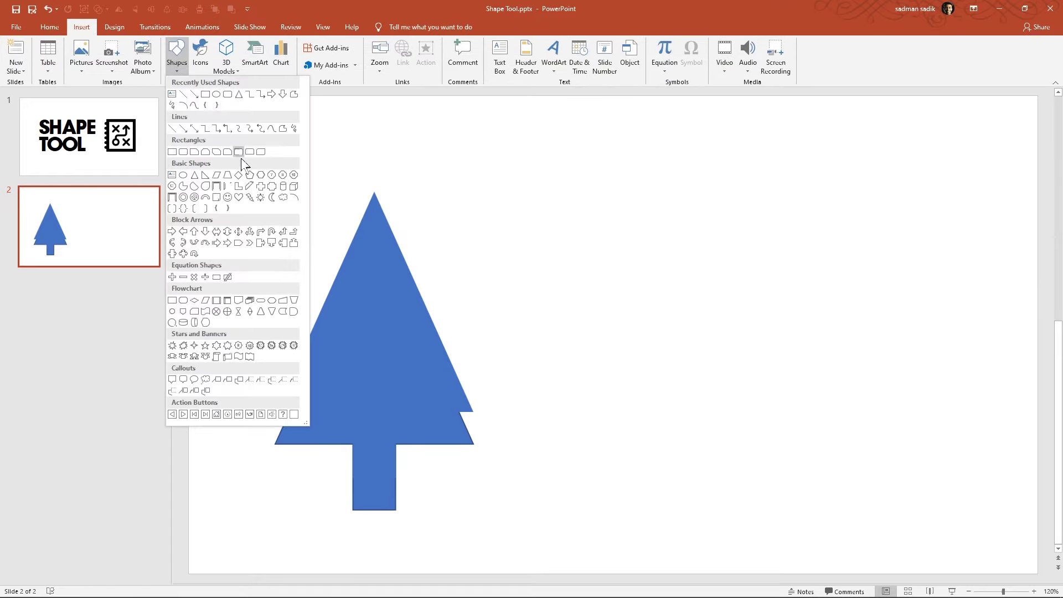
pyautogui.click(206, 347)
pyautogui.moveTo(661, 213); pyautogui.dragTo(936, 498)
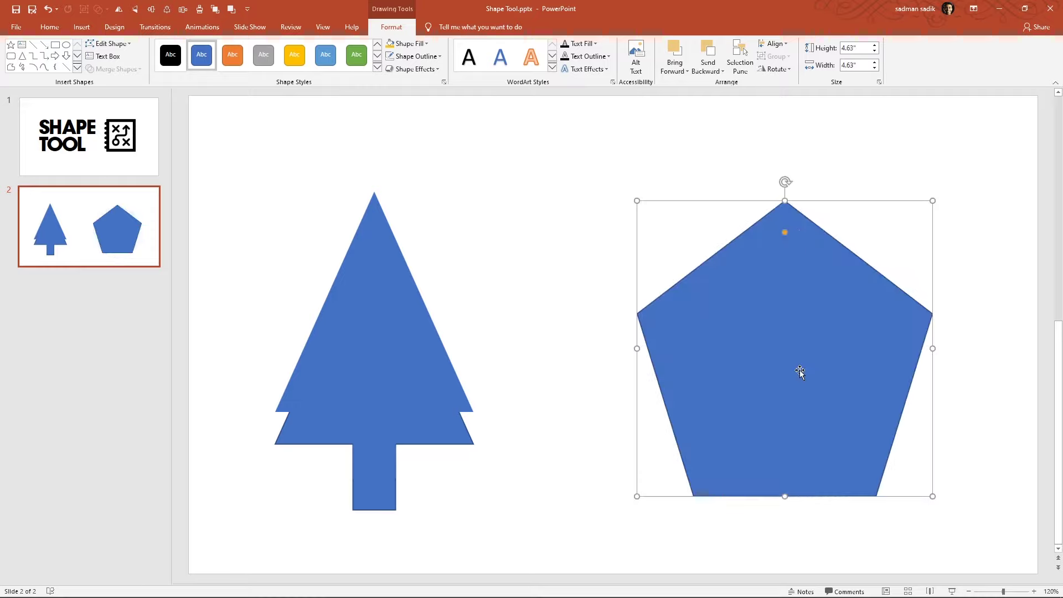
pyautogui.click(753, 225)
pyautogui.click(84, 26)
pyautogui.click(176, 55)
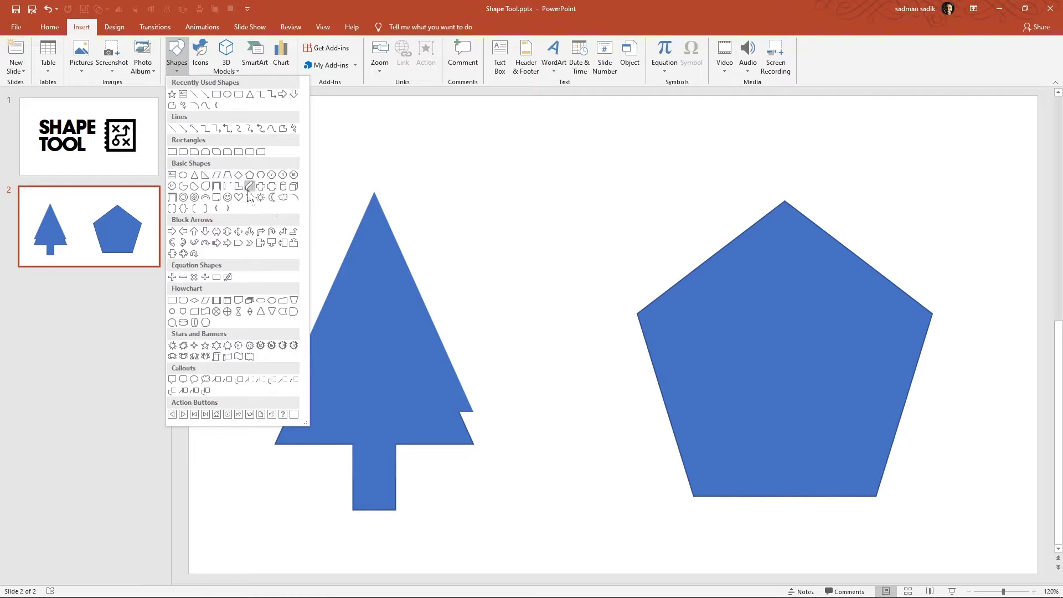
# Draw a 1.64" teardrop, rotate it tip-up, and set it between the tree and pentagon.
pyautogui.click(210, 187)
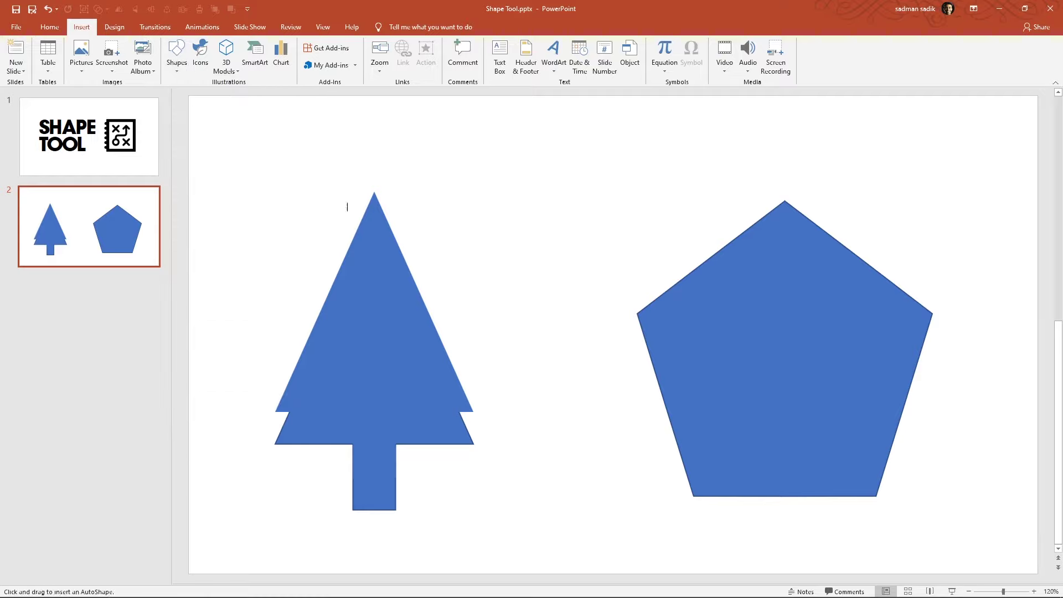
pyautogui.moveTo(502, 175); pyautogui.dragTo(607, 279)
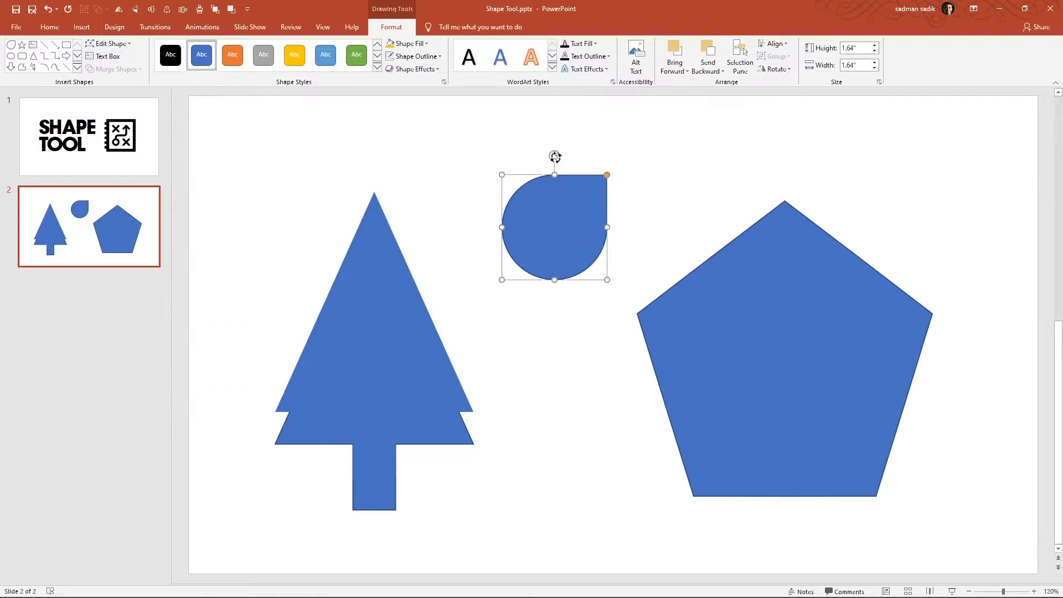
pyautogui.moveTo(555, 157)
pyautogui.mouseDown()
pyautogui.moveTo(505, 175)
pyautogui.moveTo(571, 246)
pyautogui.mouseUp()
pyautogui.moveTo(573, 285); pyautogui.dragTo(572, 285)
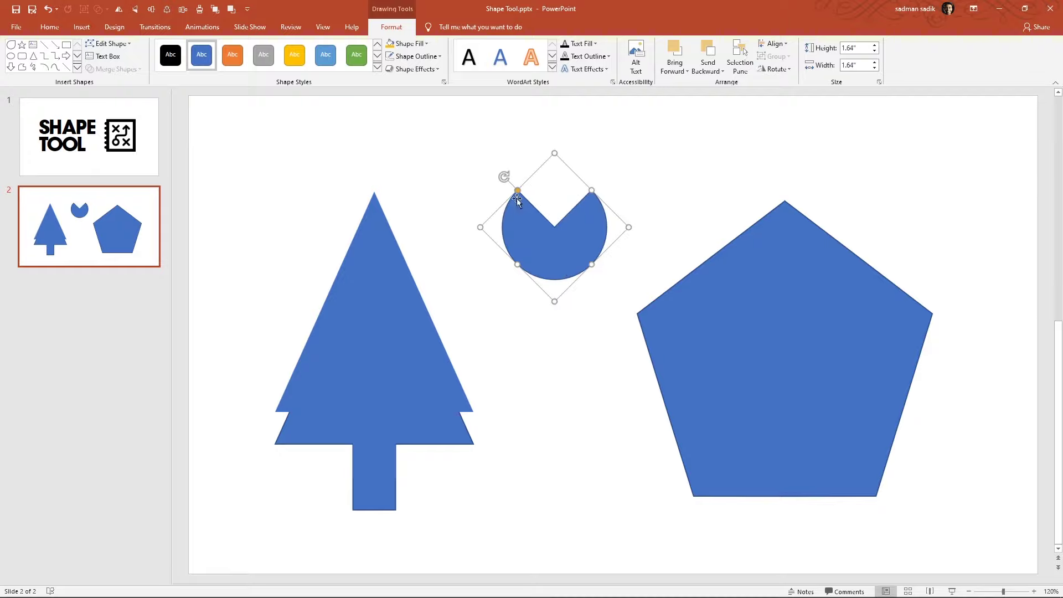
pyautogui.moveTo(504, 170)
pyautogui.mouseDown()
pyautogui.moveTo(562, 186)
pyautogui.moveTo(680, 157)
pyautogui.moveTo(619, 175)
pyautogui.mouseUp()
pyautogui.moveTo(554, 155)
pyautogui.mouseDown()
pyautogui.moveTo(504, 176)
pyautogui.moveTo(543, 257)
pyautogui.moveTo(559, 336)
pyautogui.mouseUp()
pyautogui.moveTo(710, 307); pyautogui.dragTo(774, 299)
pyautogui.moveTo(560, 349); pyautogui.dragTo(579, 349)
pyautogui.click(473, 191)
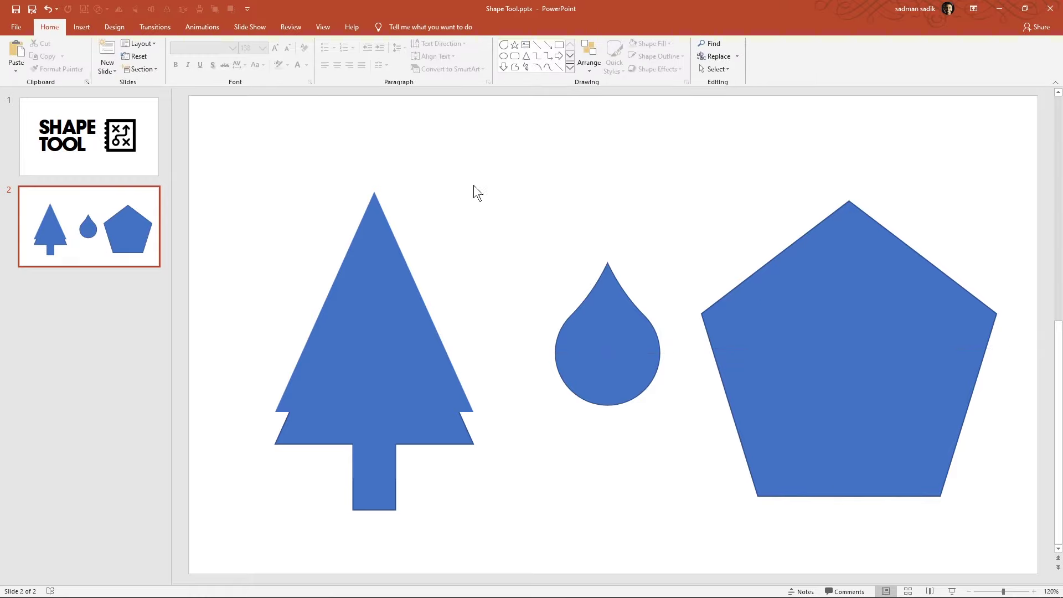
pyautogui.moveTo(224, 143)
pyautogui.mouseDown()
pyautogui.moveTo(898, 546)
pyautogui.moveTo(980, 534)
pyautogui.mouseUp()
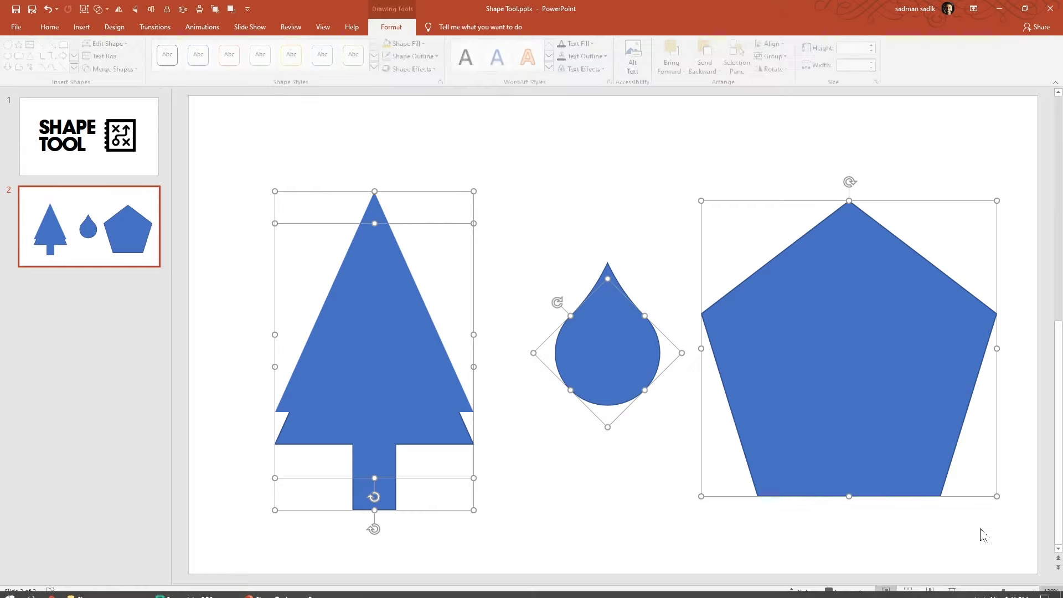
pyautogui.click(121, 69)
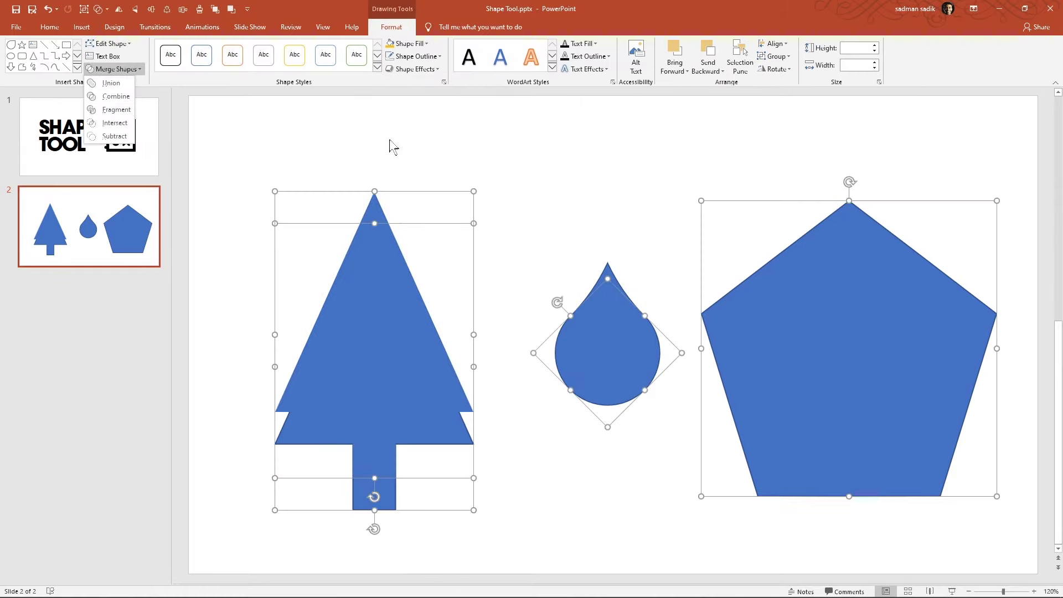
pyautogui.press('Escape')
pyautogui.press('Escape')
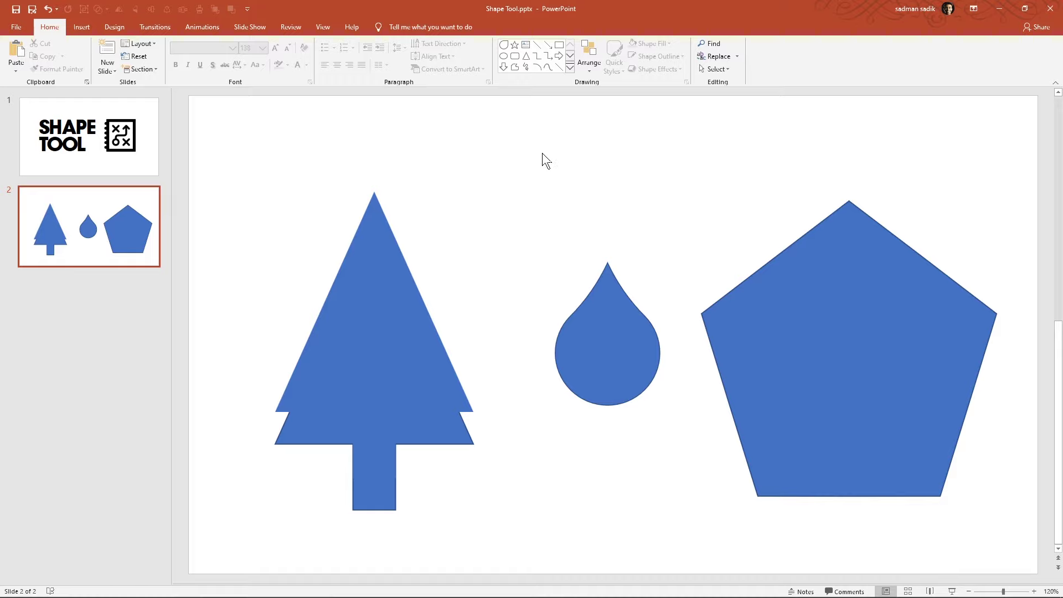
# Draw a 32-point starburst above the teardrop and shorten its spikes.
pyautogui.click(87, 28)
pyautogui.click(182, 72)
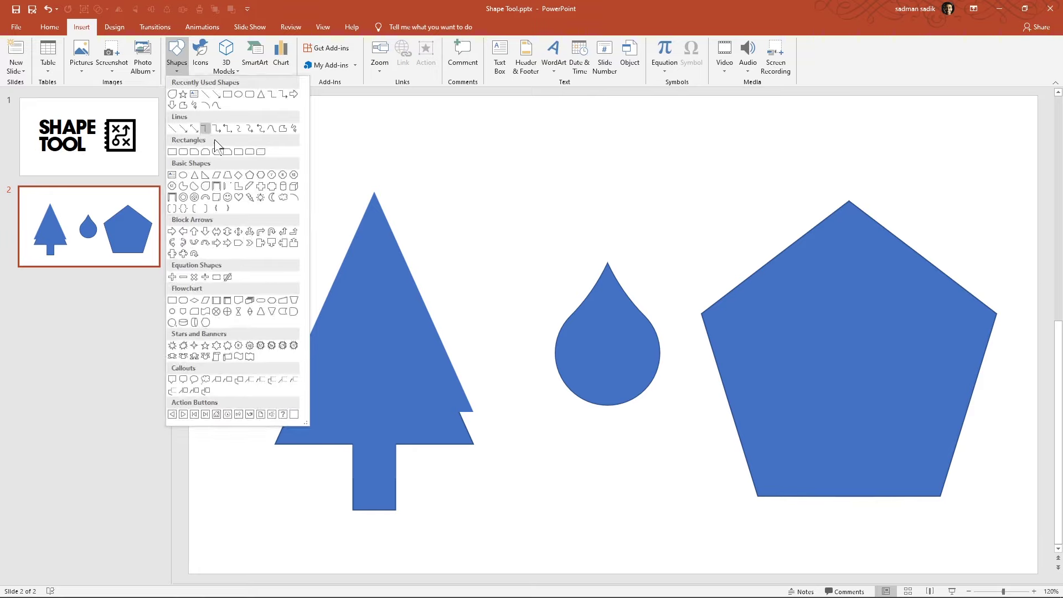
pyautogui.click(294, 345)
pyautogui.moveTo(473, 137); pyautogui.dragTo(607, 271)
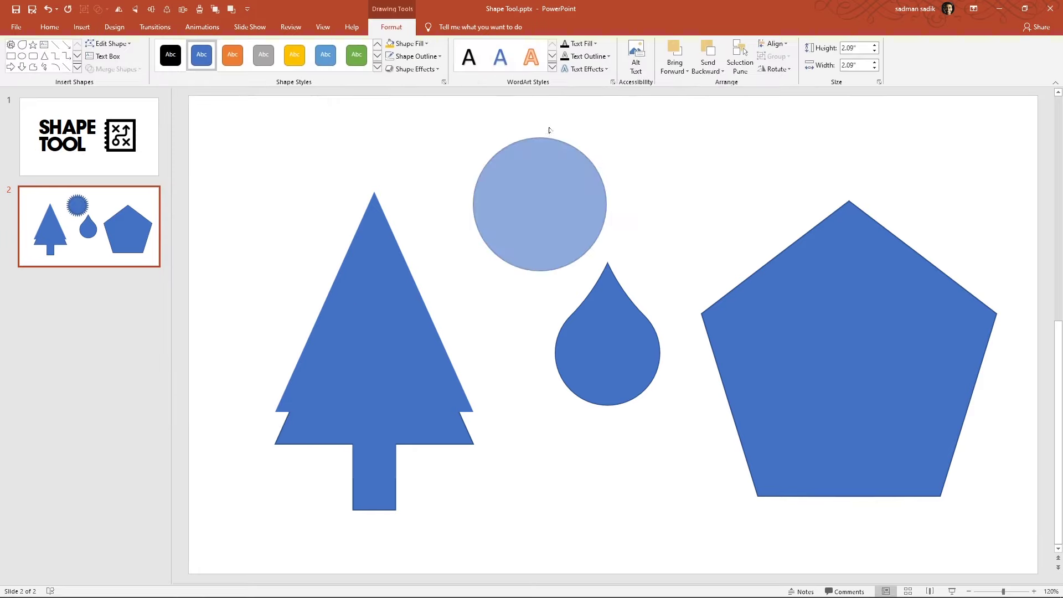
pyautogui.moveTo(541, 150); pyautogui.dragTo(540, 142)
# Draw a blue parallelogram above the pentagon and nudge it up and left.
pyautogui.click(84, 27)
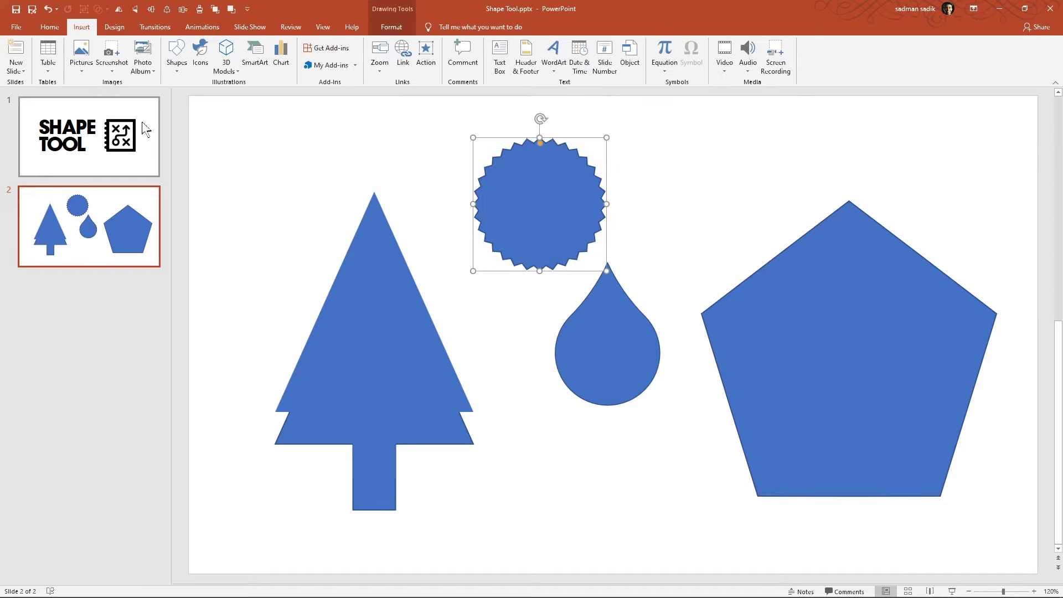
pyautogui.click(177, 55)
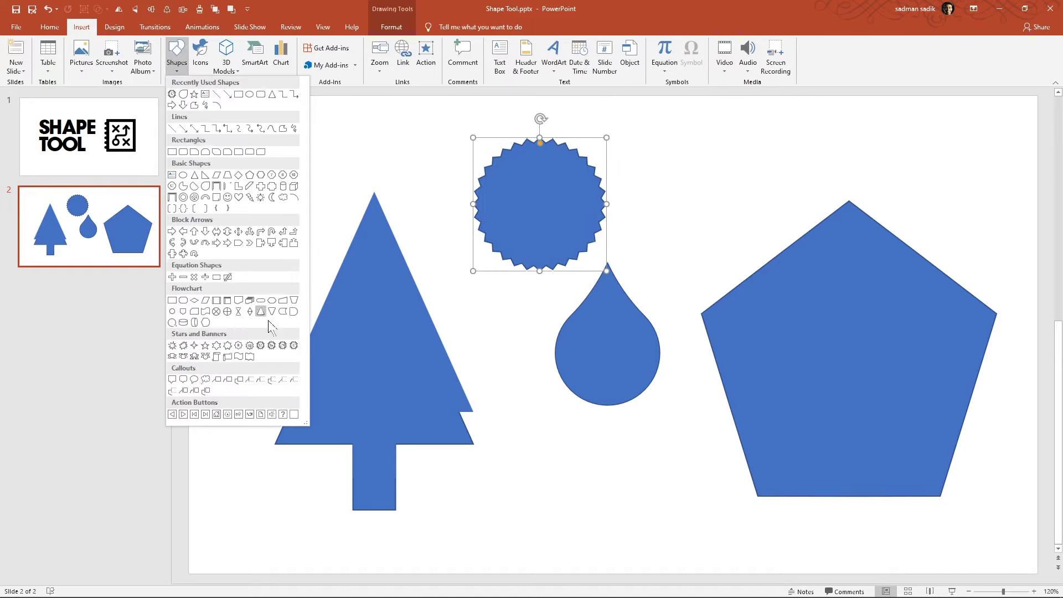
pyautogui.click(250, 357)
pyautogui.moveTo(677, 150)
pyautogui.mouseDown()
pyautogui.moveTo(801, 223)
pyautogui.moveTo(694, 232)
pyautogui.moveTo(793, 232)
pyautogui.moveTo(688, 197)
pyautogui.moveTo(685, 142)
pyautogui.mouseUp()
pyautogui.moveTo(719, 188); pyautogui.dragTo(669, 170)
pyautogui.click(821, 149)
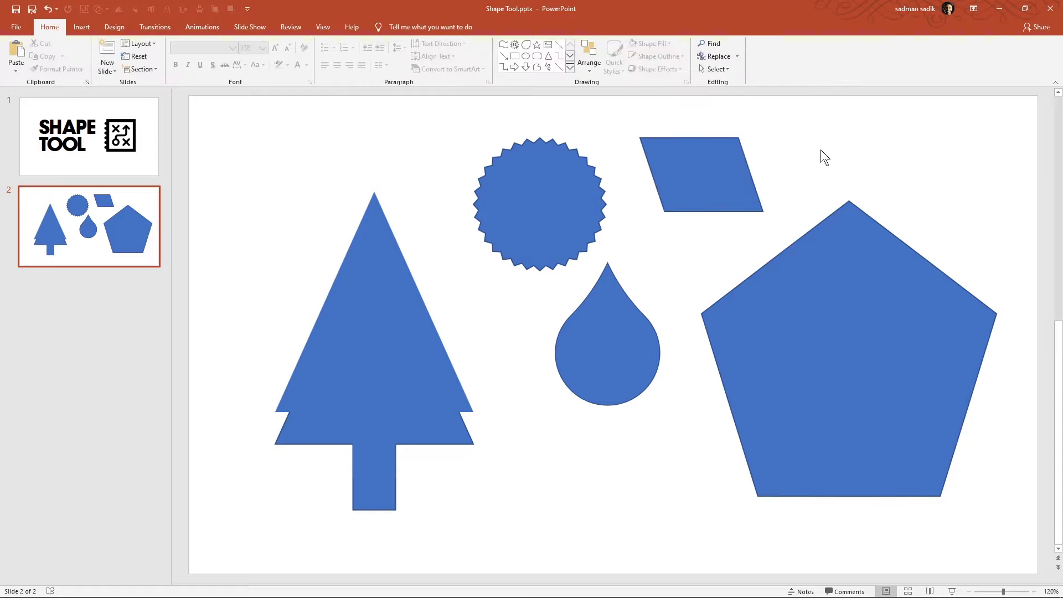
# Move the teardrop lower and line up the starburst and parallelogram side by side.
pyautogui.moveTo(628, 358); pyautogui.dragTo(617, 441)
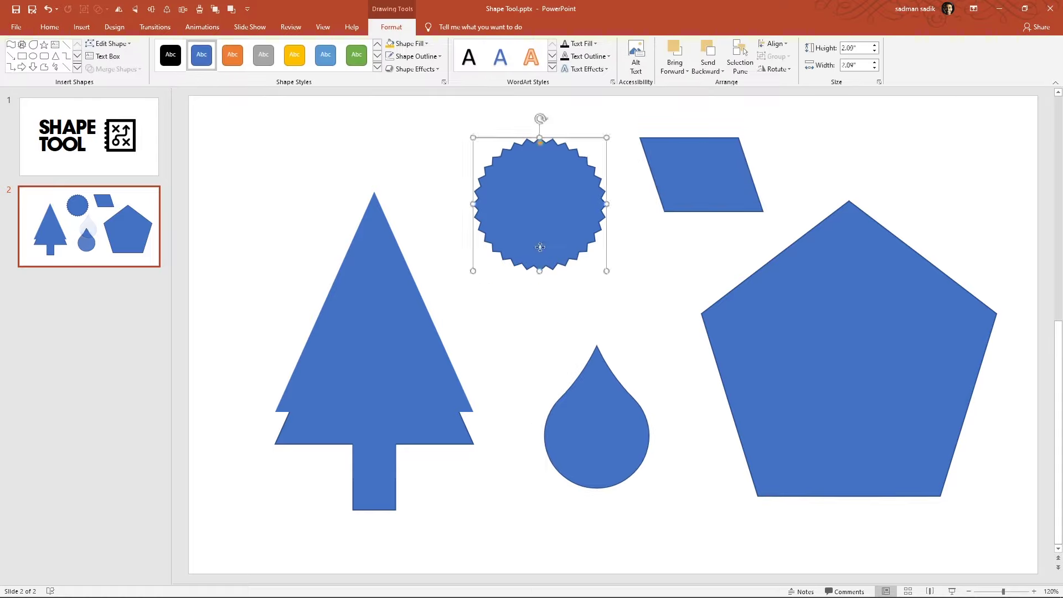
pyautogui.moveTo(563, 241); pyautogui.dragTo(516, 273)
pyautogui.moveTo(719, 186); pyautogui.dragTo(696, 221)
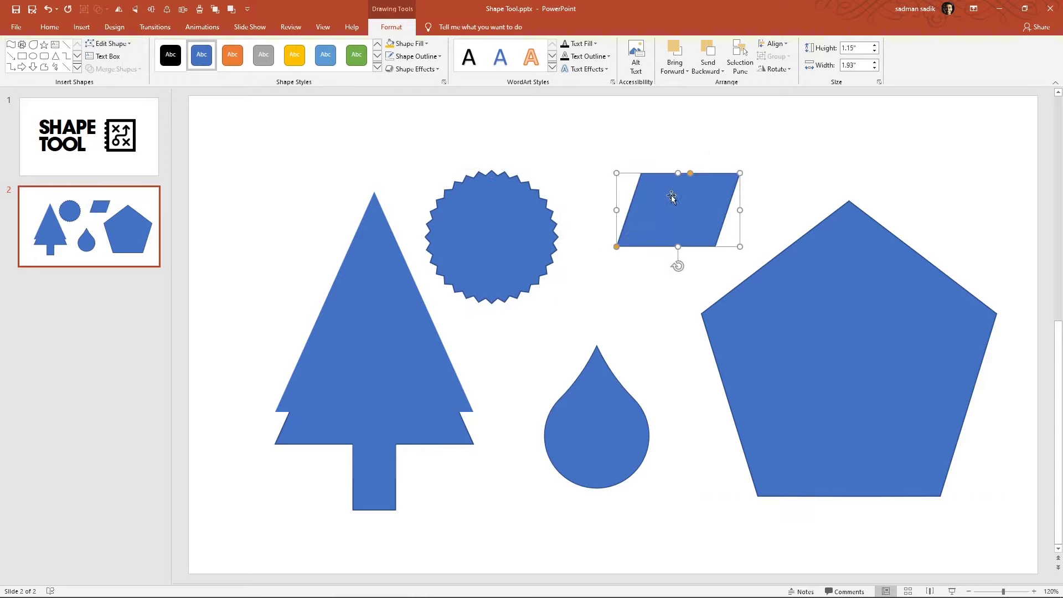
pyautogui.moveTo(672, 195); pyautogui.dragTo(661, 212)
pyautogui.click(782, 150)
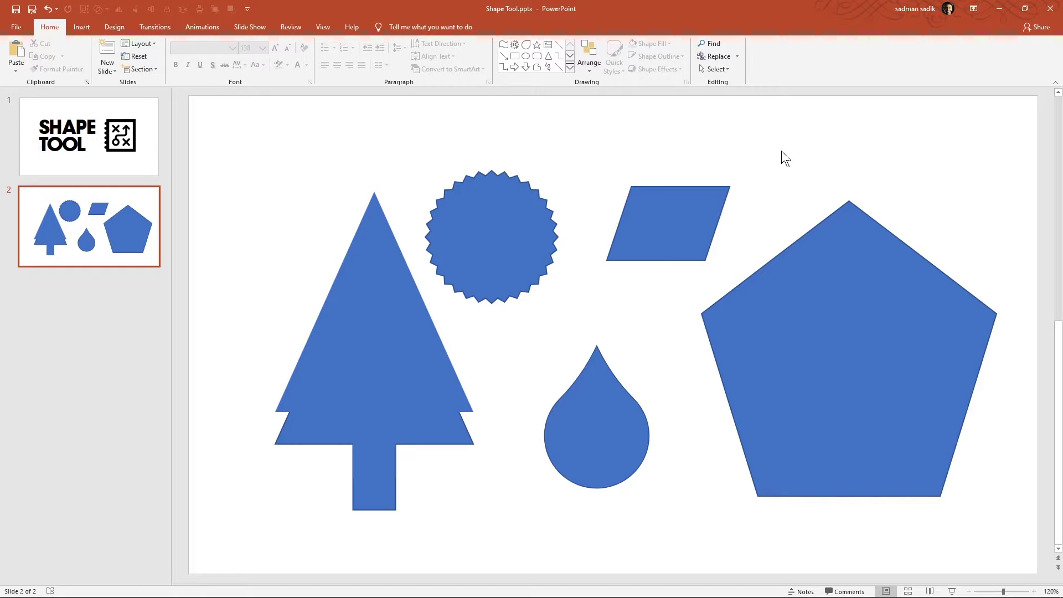